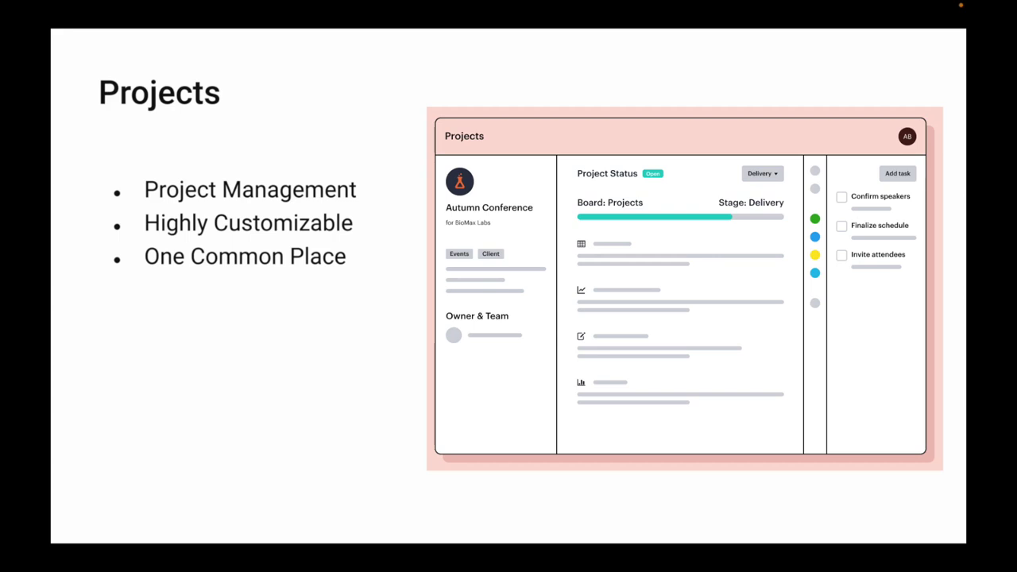
pyautogui.press('Right')
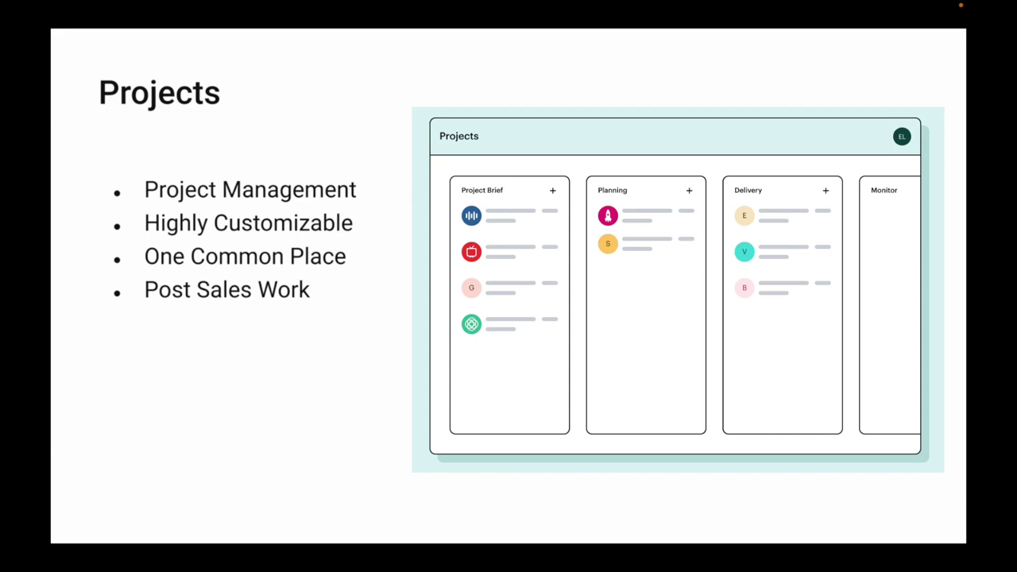
pyautogui.press('Right')
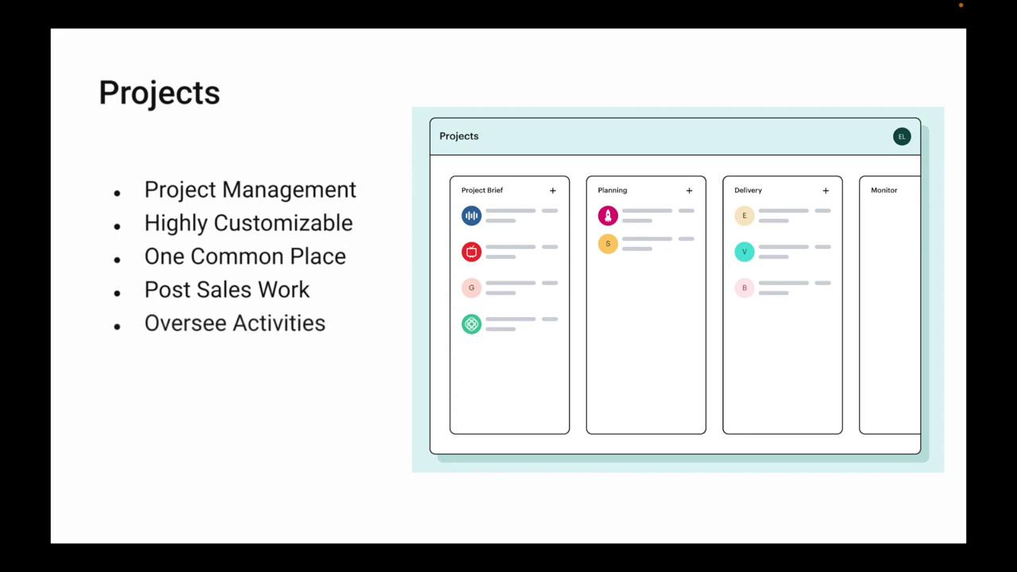
pyautogui.press('Right')
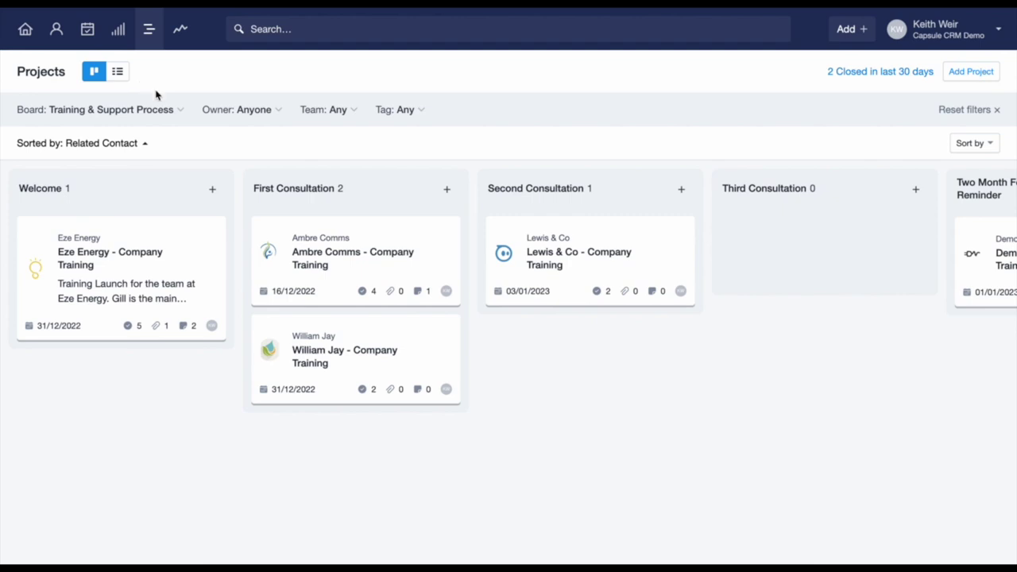
# - Look over the available project boards and the list view of projects, and return to the board view
pyautogui.click(182, 110)
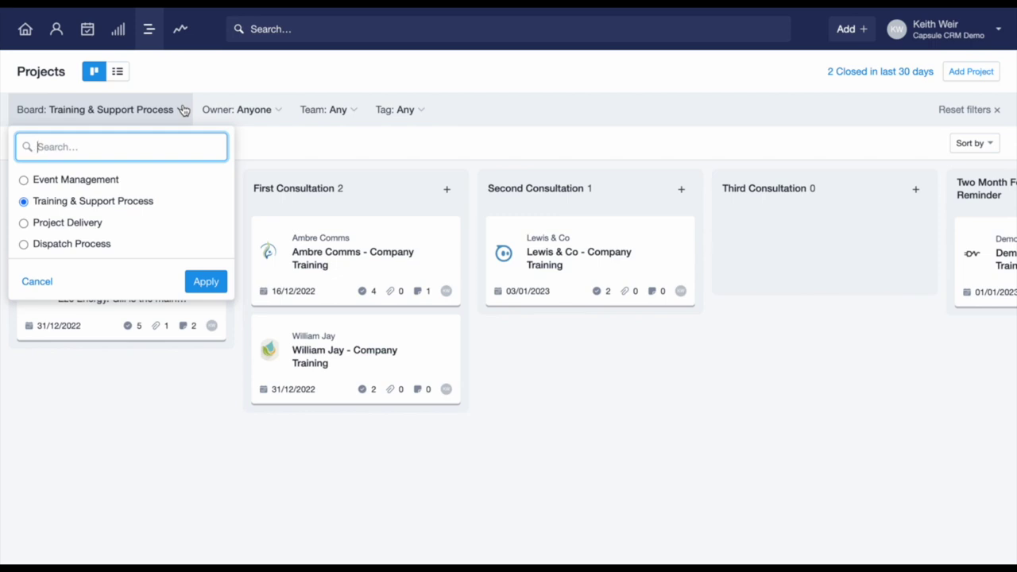
pyautogui.click(123, 77)
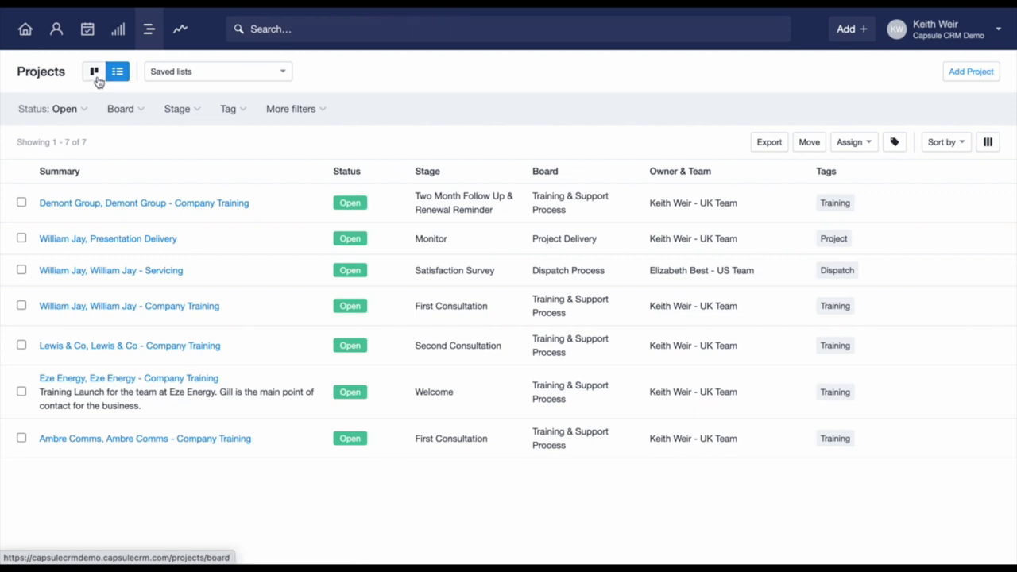
pyautogui.click(96, 79)
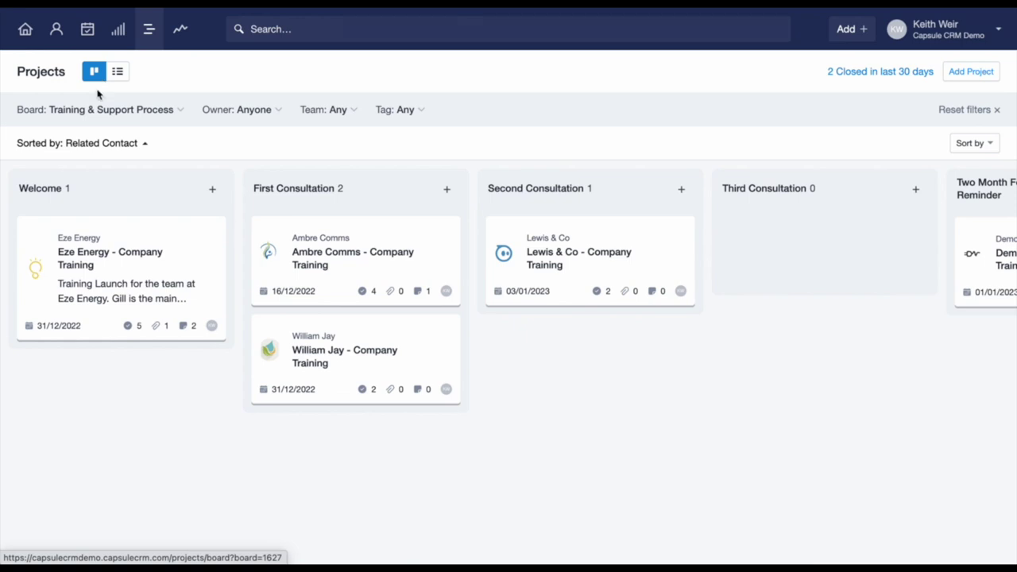
# - Move the Eze Energy - Company Training project from the Welcome stage to Third Consultation
pyautogui.moveTo(108, 231); pyautogui.dragTo(758, 221)
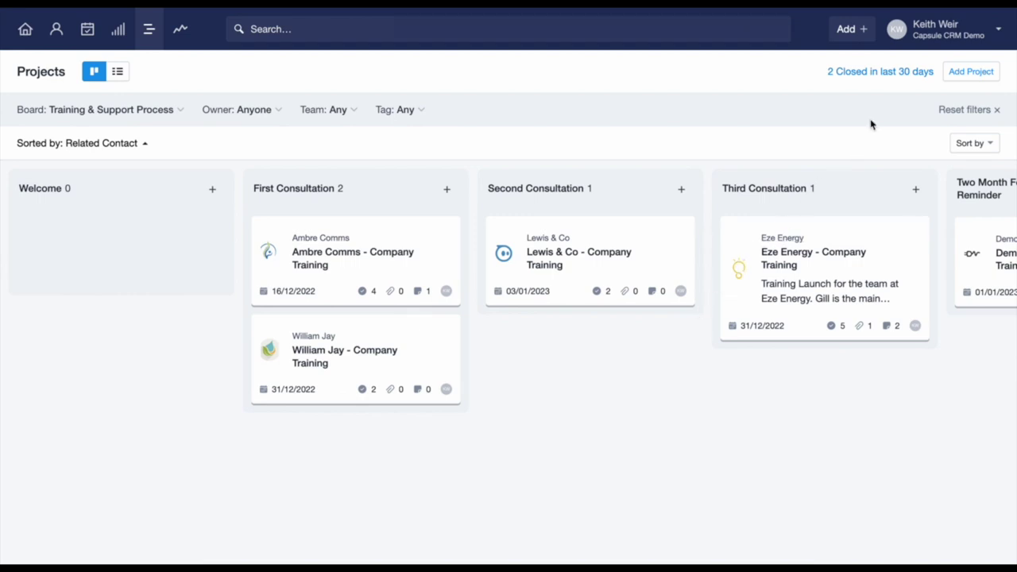
# - Create a new project board named Client Onboarding in the account's project board settings
pyautogui.click(948, 42)
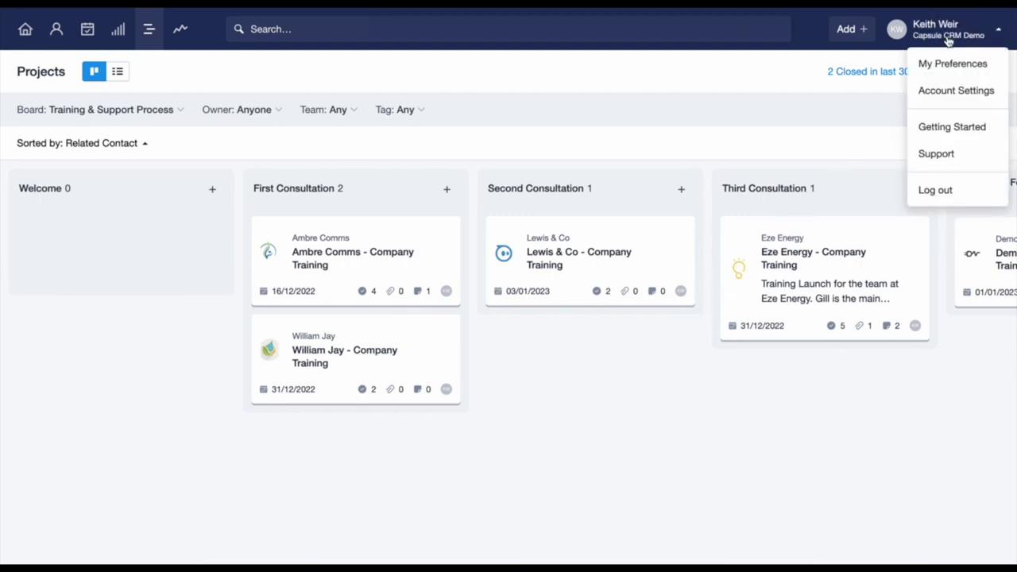
pyautogui.click(943, 100)
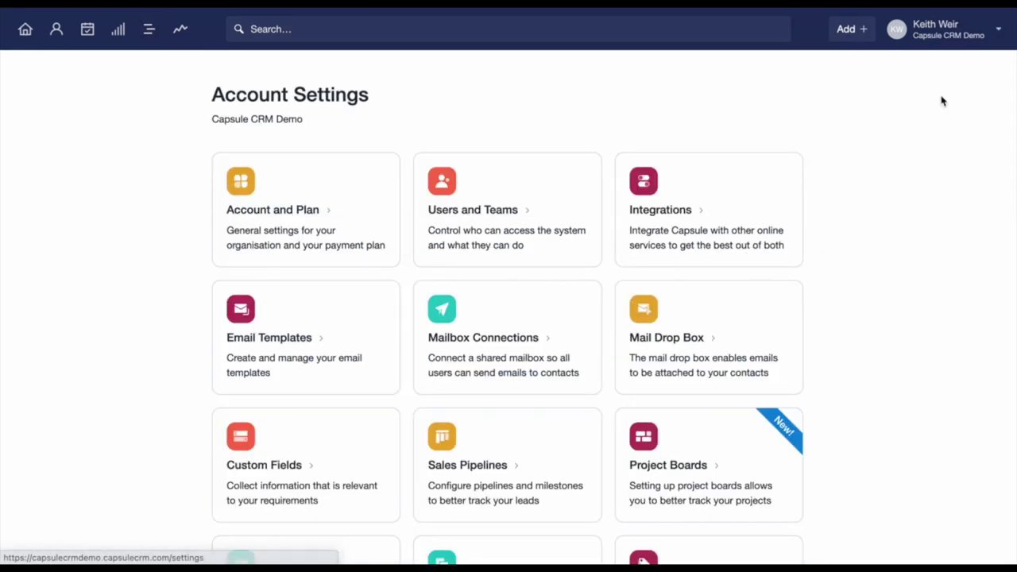
pyautogui.click(722, 426)
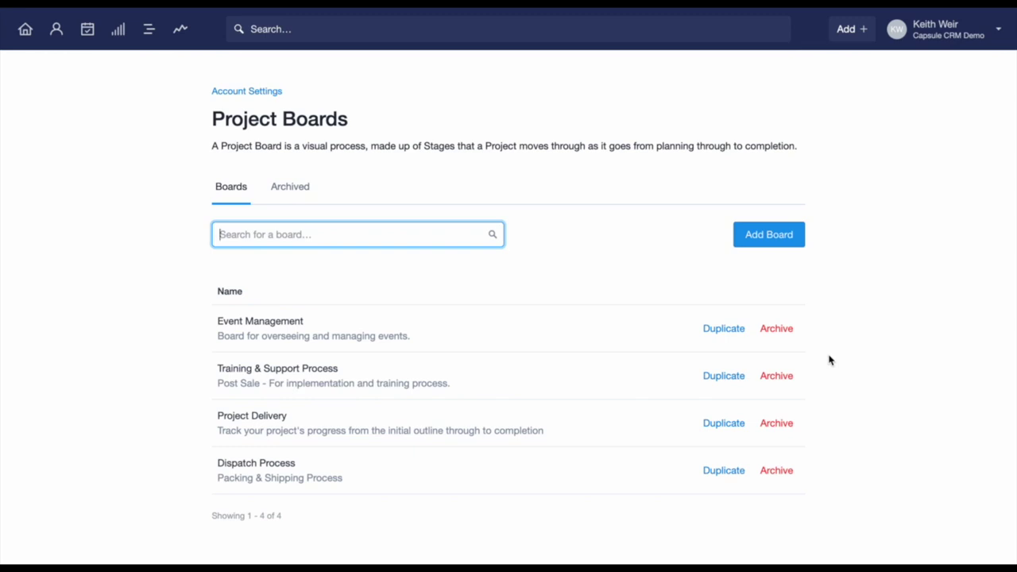
pyautogui.click(770, 249)
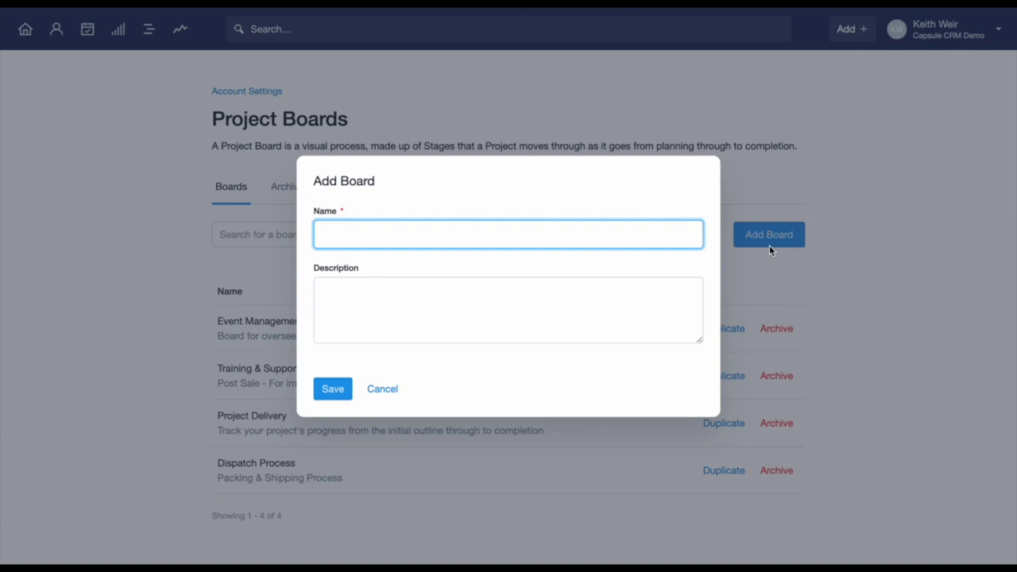
pyautogui.write('Client Onboarding')
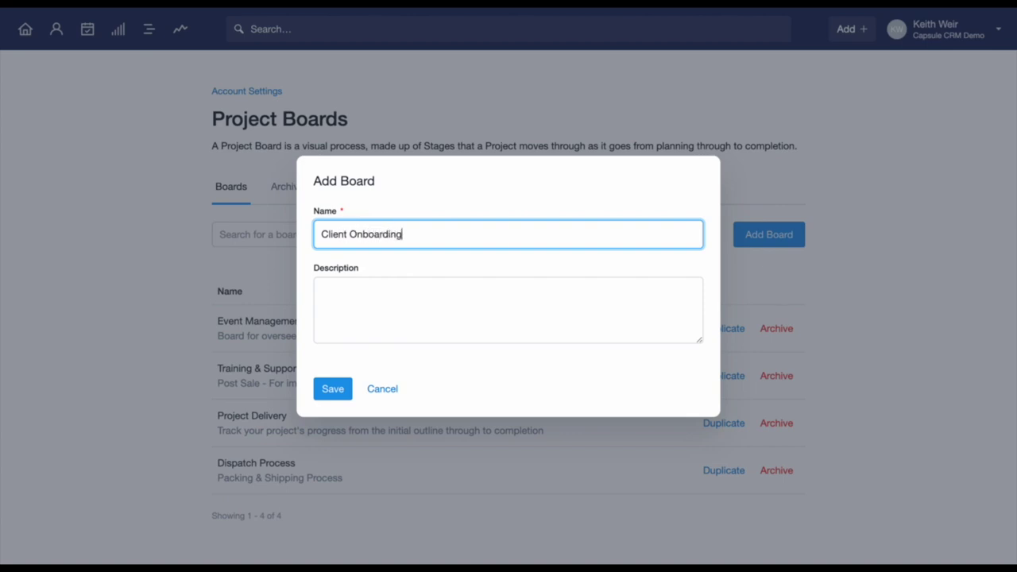
pyautogui.click(341, 389)
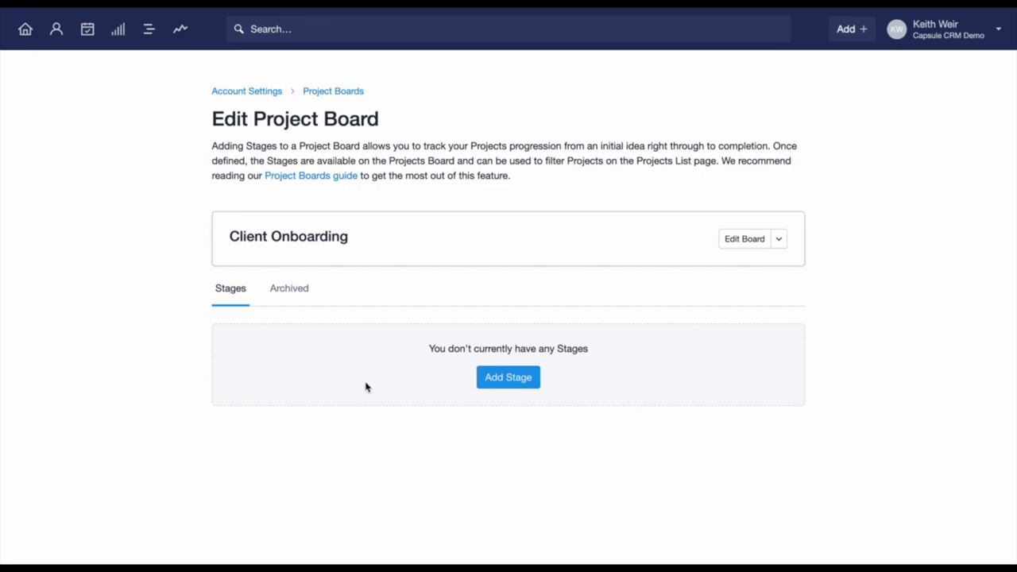
# - Add the stages Welcome, Training and Account Review, in that order, to the Client Onboarding board
pyautogui.click(488, 385)
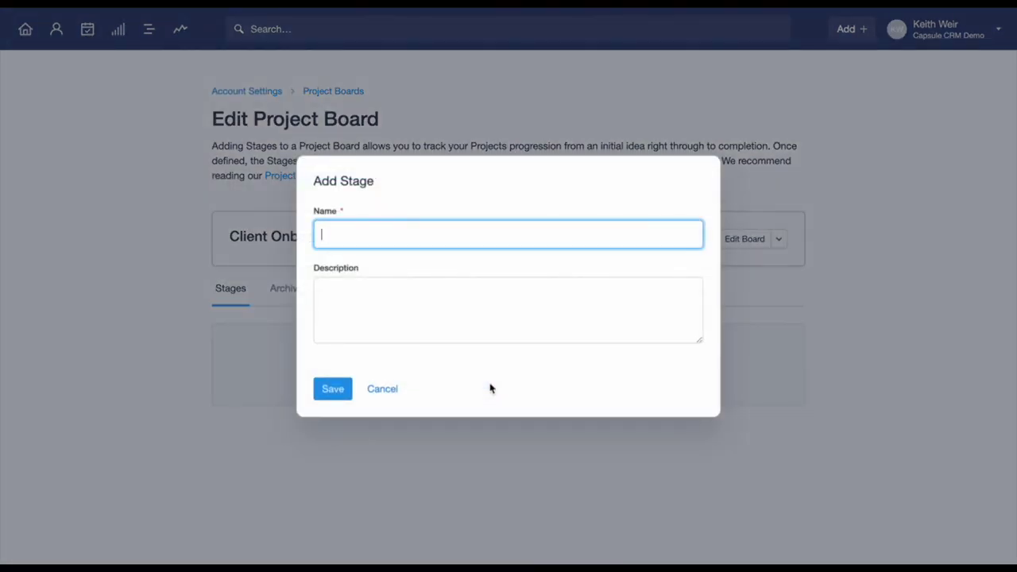
pyautogui.write('Welcome')
pyautogui.click(333, 394)
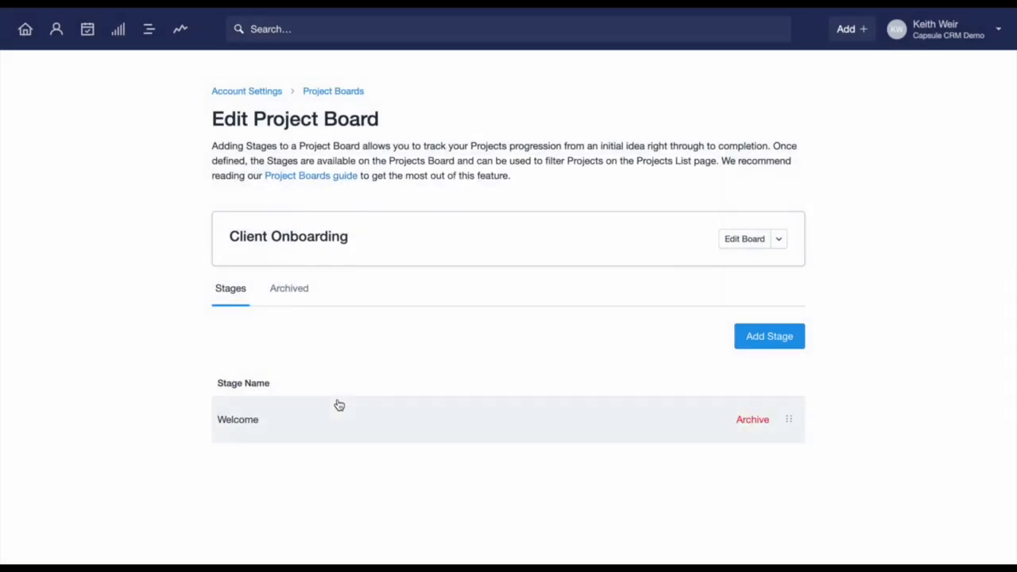
pyautogui.click(757, 339)
pyautogui.write('Training')
pyautogui.click(334, 393)
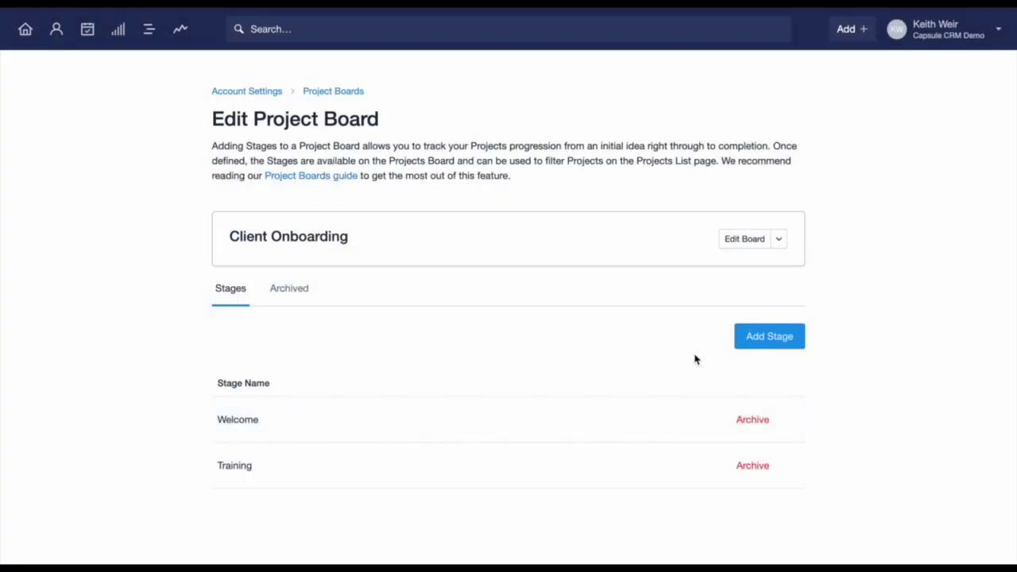
pyautogui.click(759, 338)
pyautogui.write('Account Review')
pyautogui.click(342, 390)
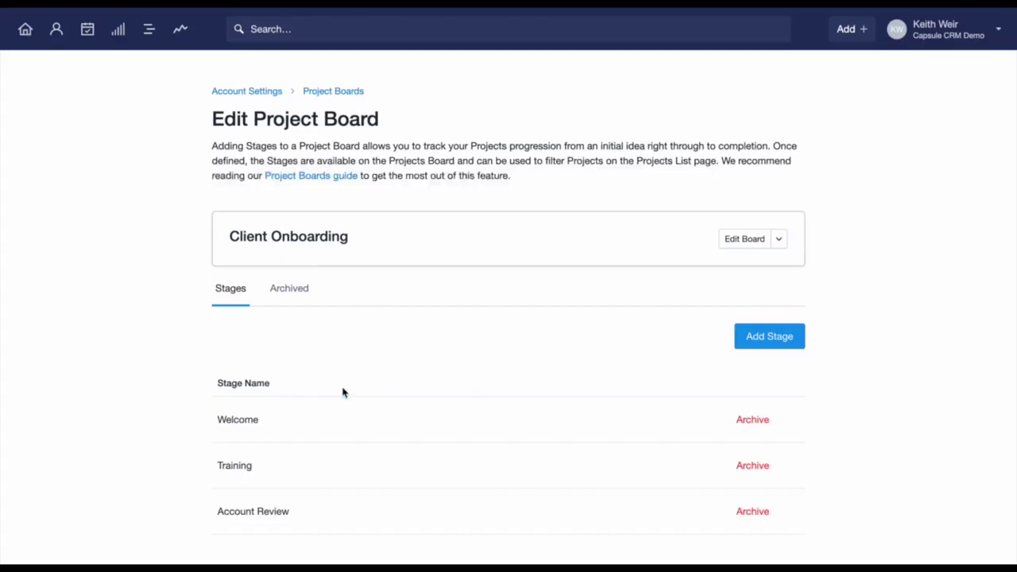
# - Add the stages Two Month Follow Up and Six Month Follow Up to the Client Onboarding board and review the stage list
pyautogui.click(773, 343)
pyautogui.write('Two Month Follow Up')
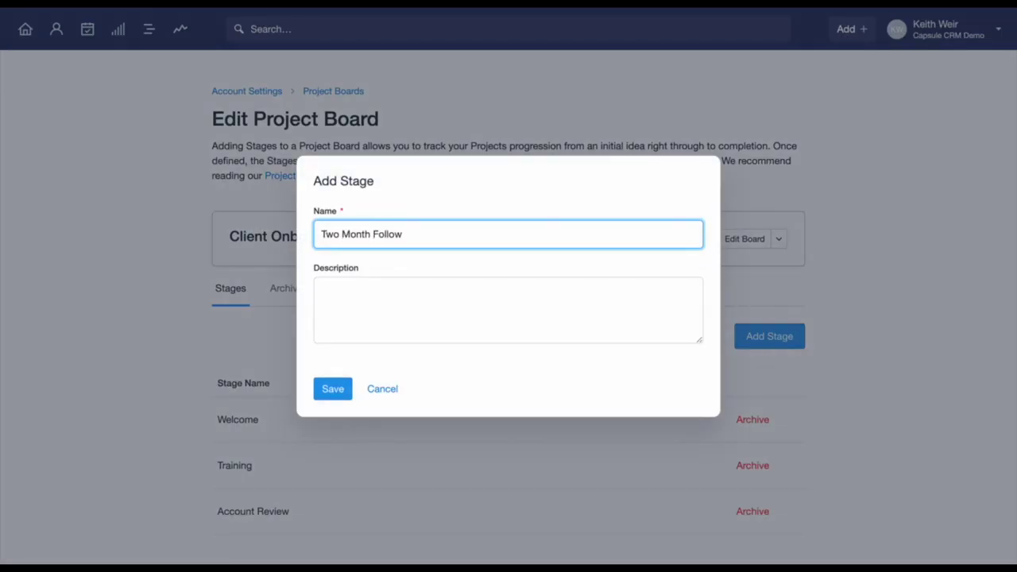
pyautogui.click(333, 389)
pyautogui.click(750, 342)
pyautogui.write('Six Month Follow Up')
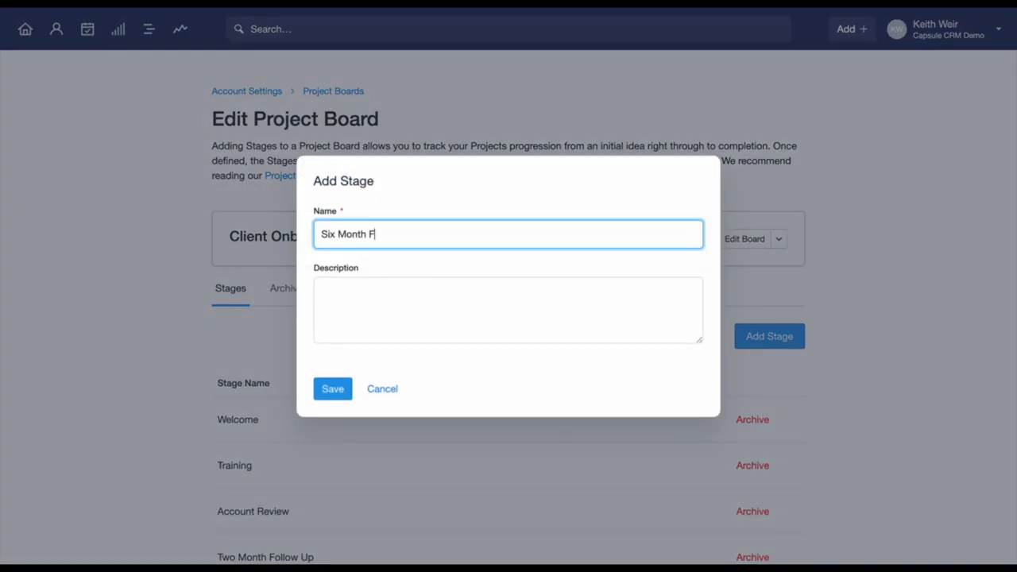
pyautogui.click(333, 389)
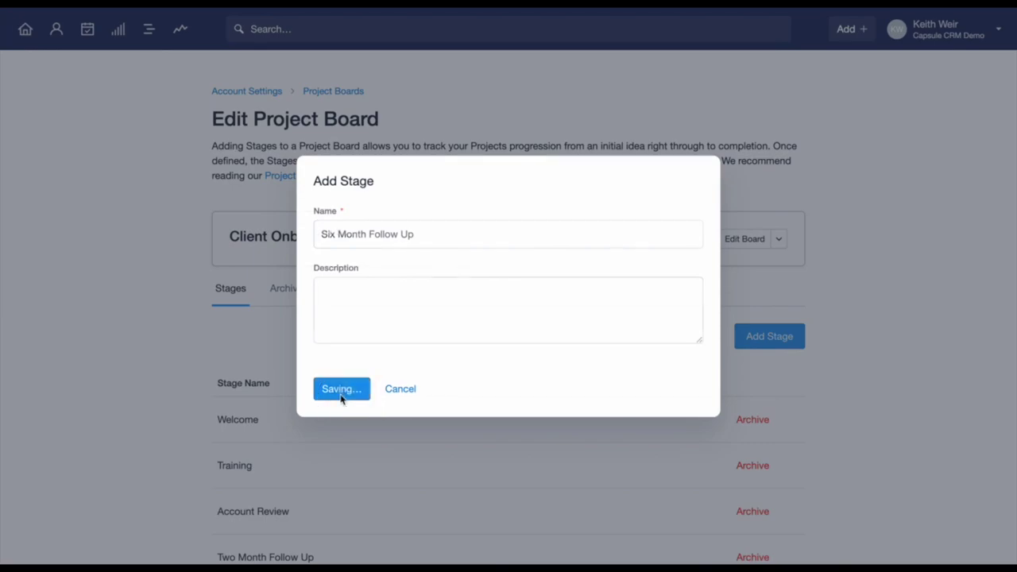
pyautogui.scroll(-3, 188, 409)
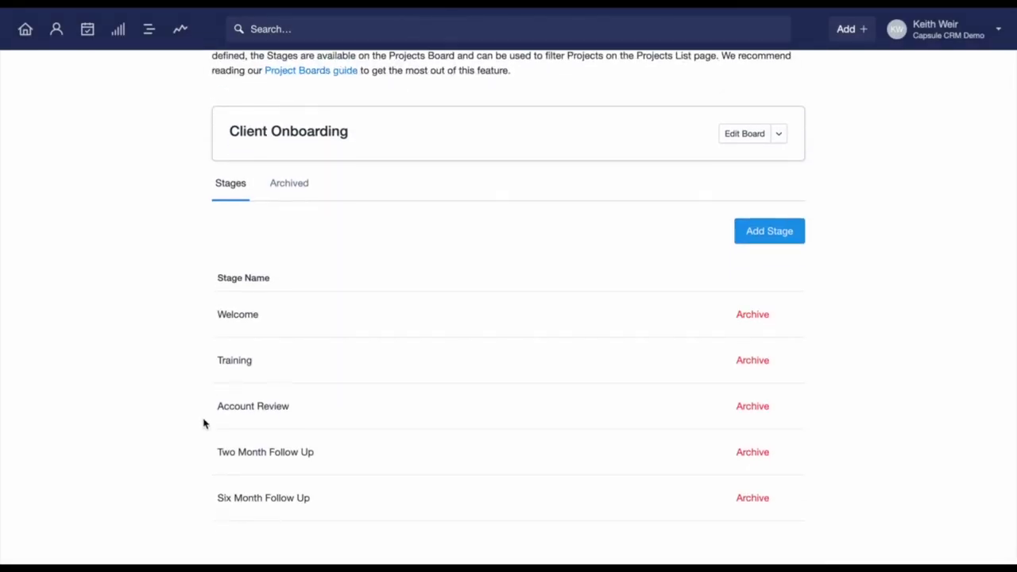
pyautogui.moveTo(220, 409)
pyautogui.mouseDown()
pyautogui.moveTo(221, 479)
pyautogui.moveTo(220, 411)
pyautogui.moveTo(222, 470)
pyautogui.moveTo(228, 414)
pyautogui.mouseUp()
pyautogui.scroll(1, 187, 407)
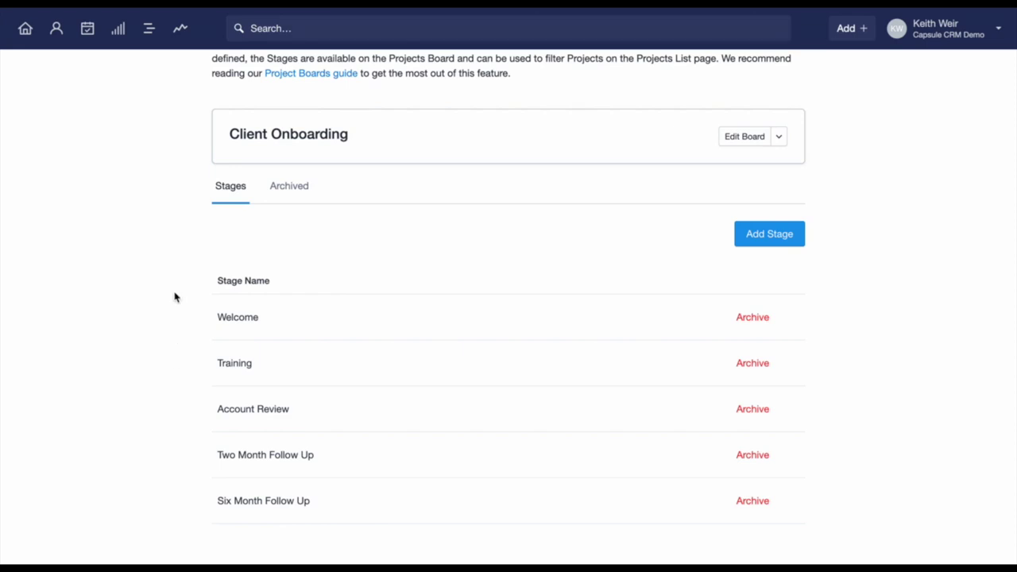
# - Return to the projects page and filter it to show the Client Onboarding board
pyautogui.click(148, 32)
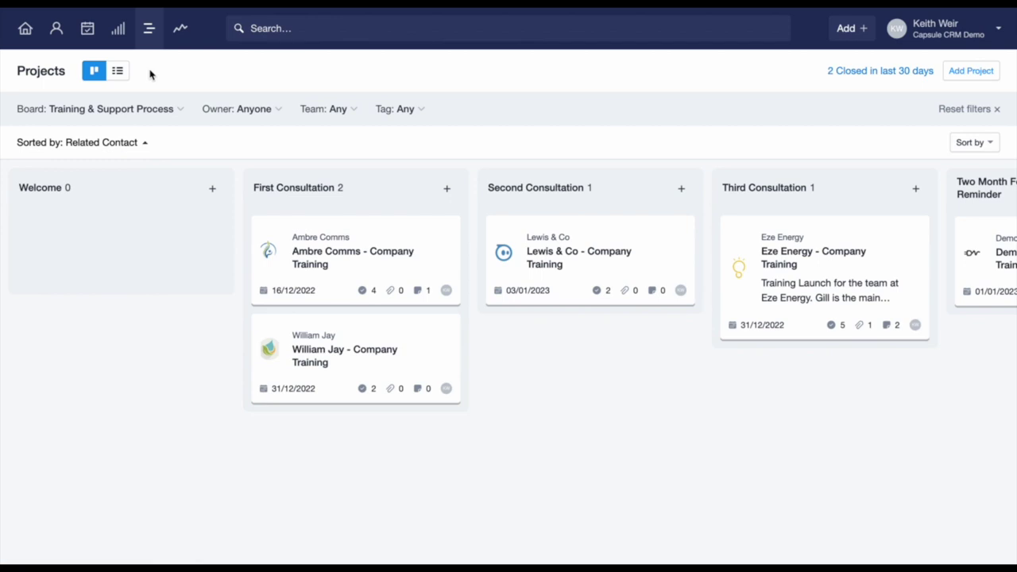
pyautogui.click(180, 111)
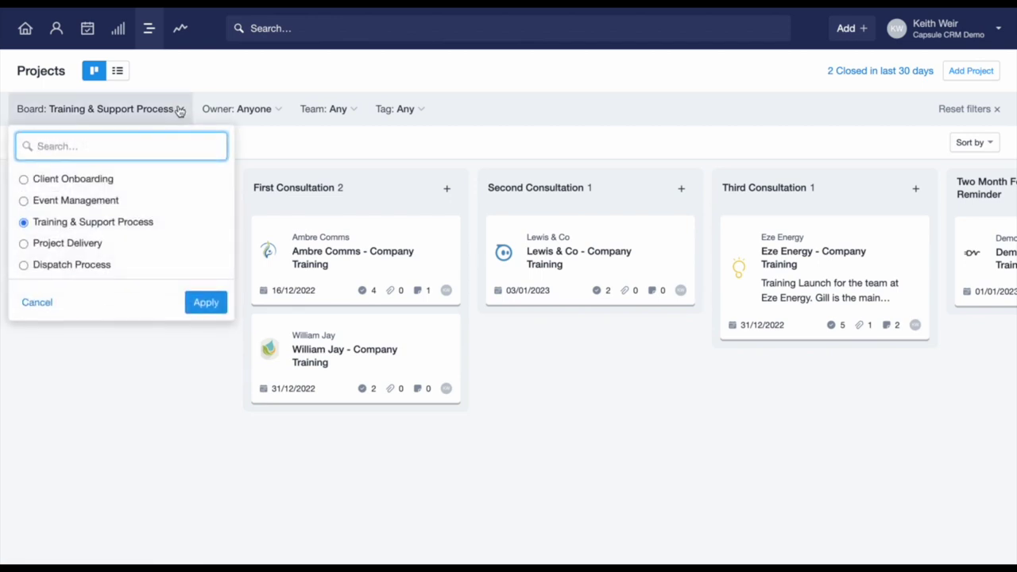
pyautogui.click(179, 179)
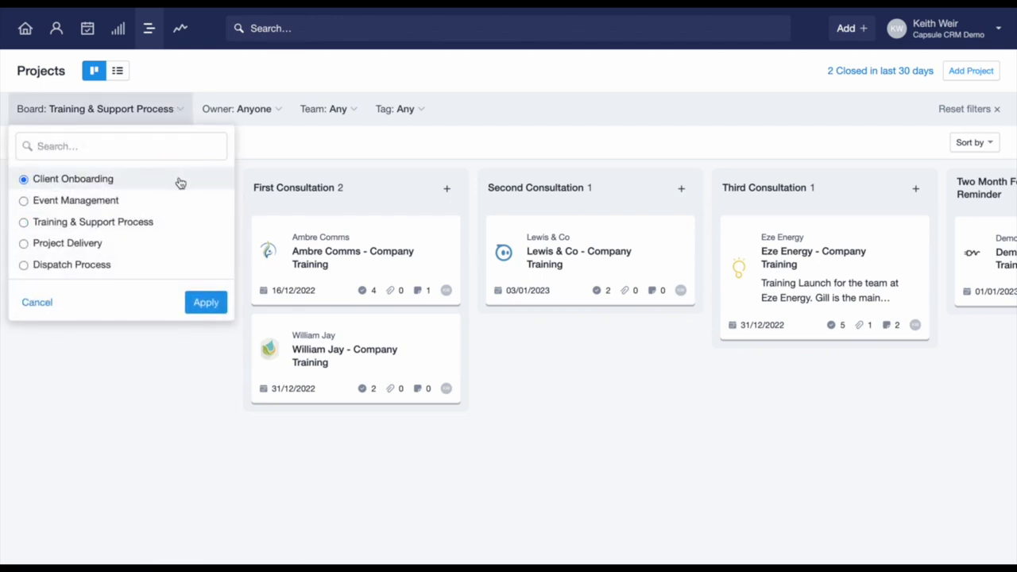
pyautogui.click(205, 301)
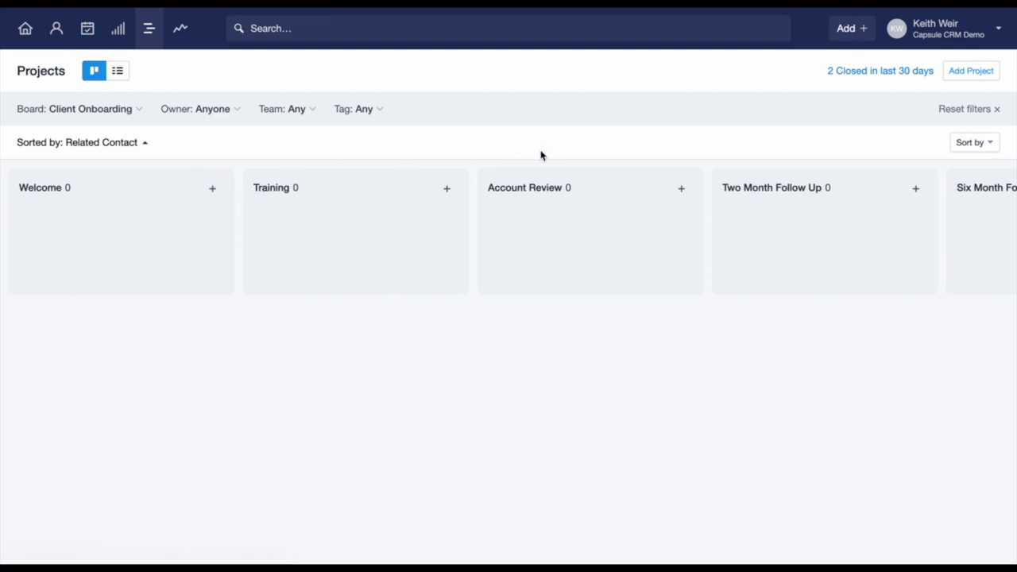
# - Start a new project named Company Onboarding and relate it to the existing contact found by searching for "will"
pyautogui.click(954, 84)
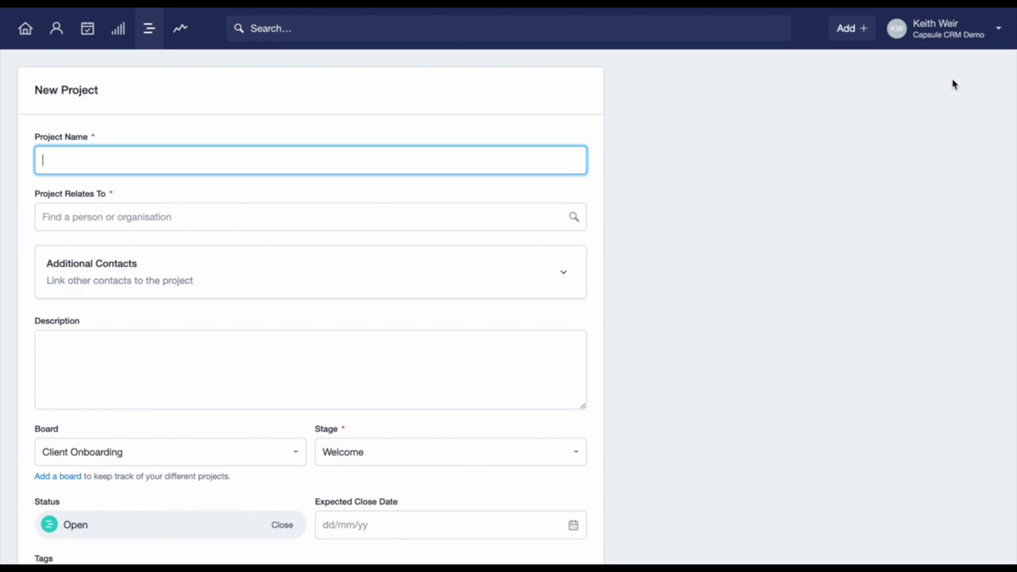
pyautogui.write('Company Onboarding')
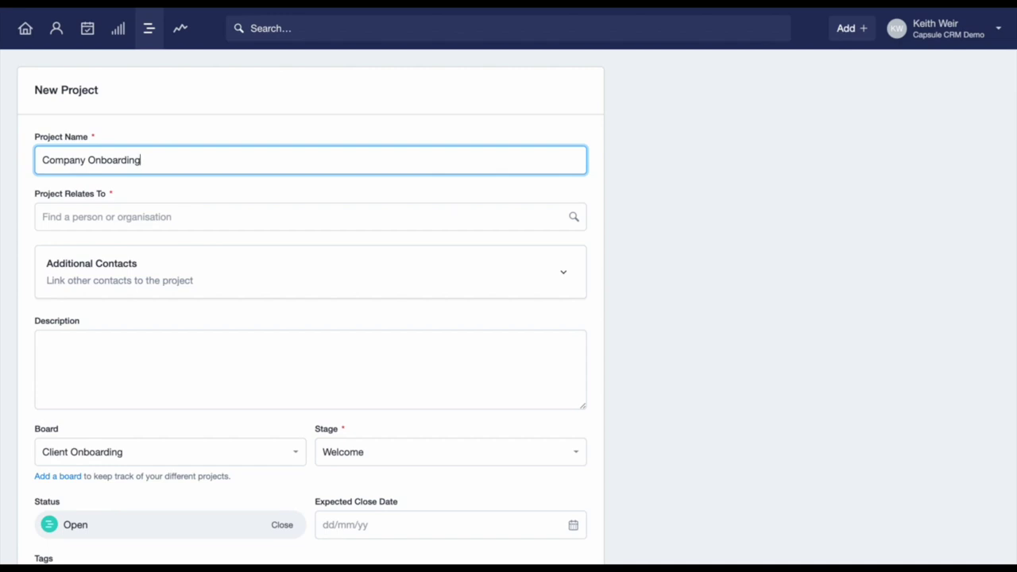
pyautogui.click(547, 215)
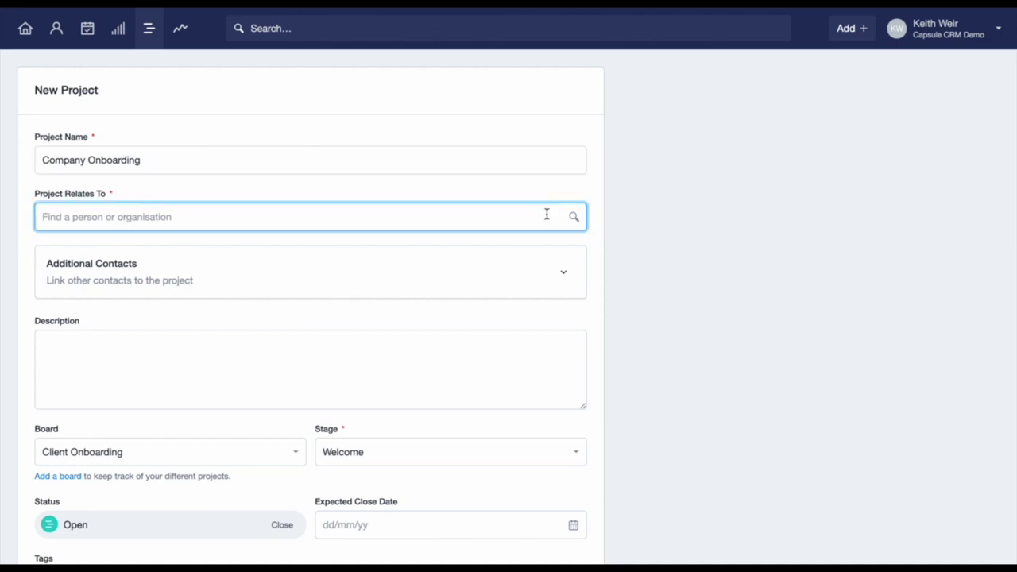
pyautogui.write('will')
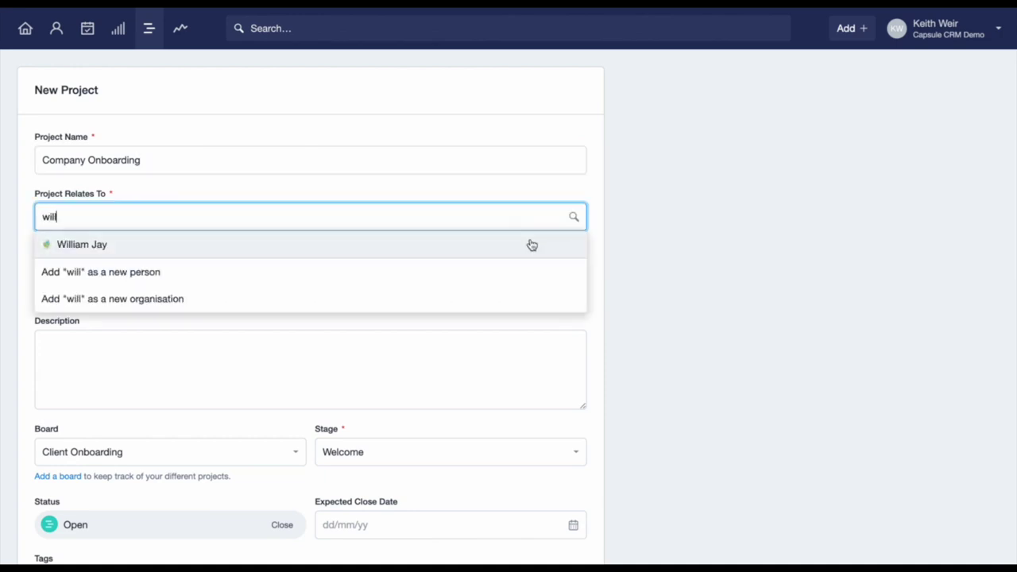
pyautogui.click(532, 245)
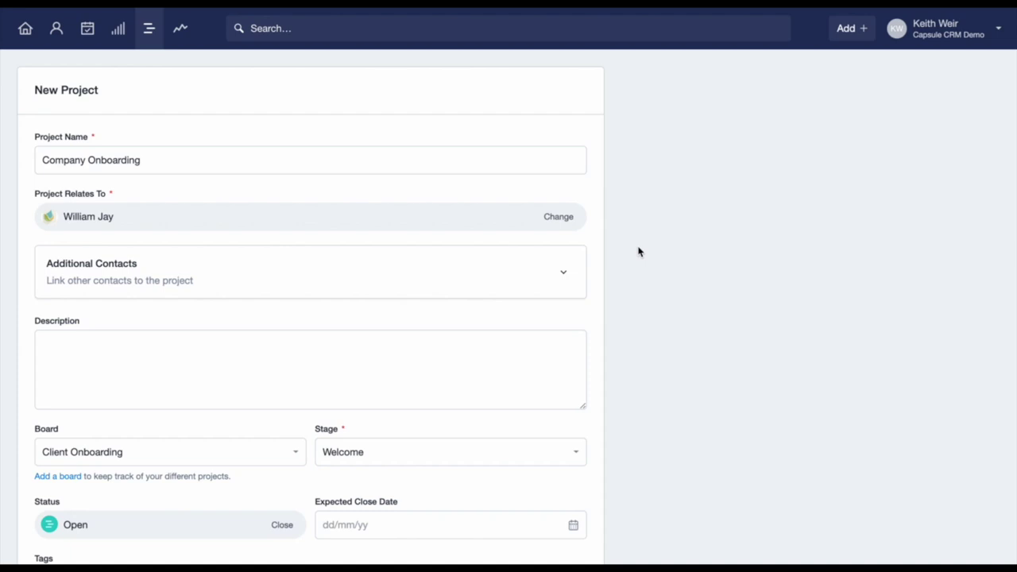
# - Expand the additional contacts section of the new project and set the expected close date to 20/12/2022
pyautogui.click(578, 279)
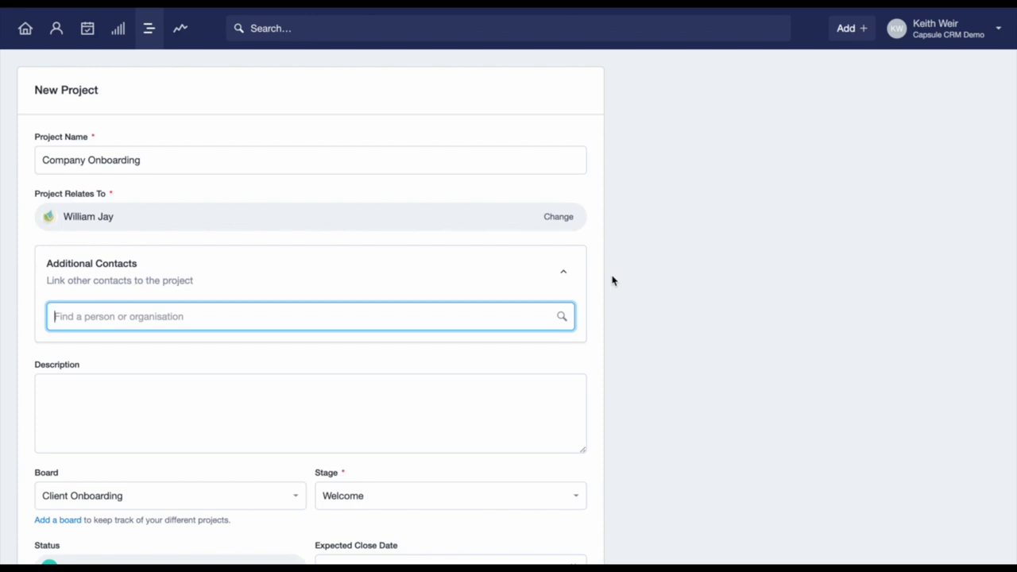
pyautogui.scroll(-3, 612, 281)
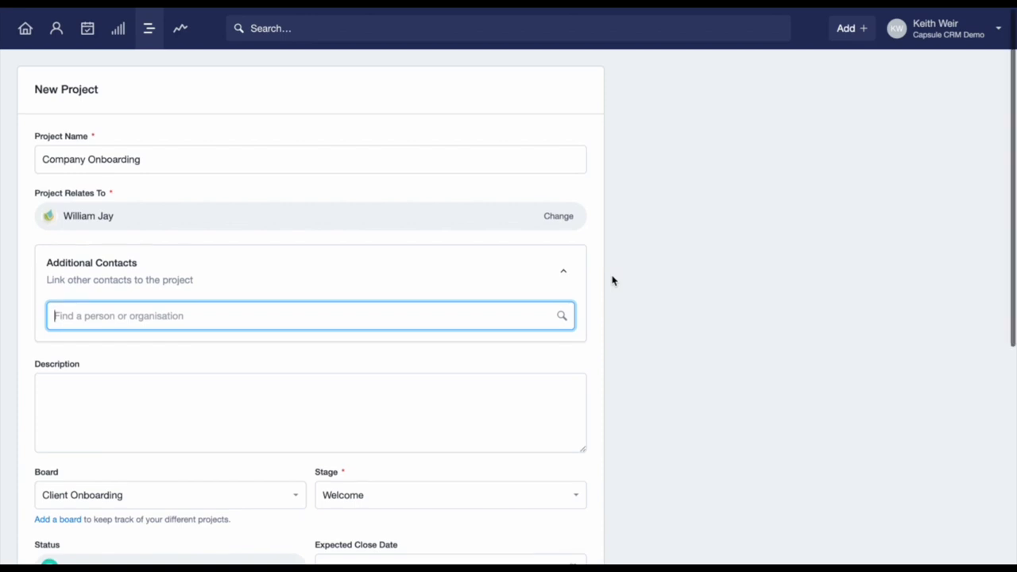
pyautogui.scroll(-2, 612, 280)
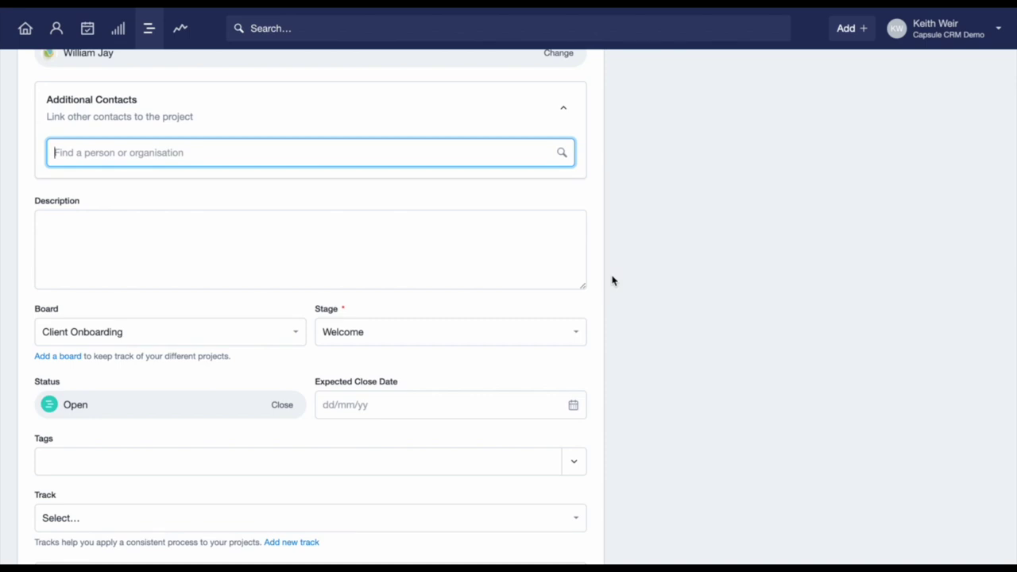
pyautogui.scroll(-2, 612, 280)
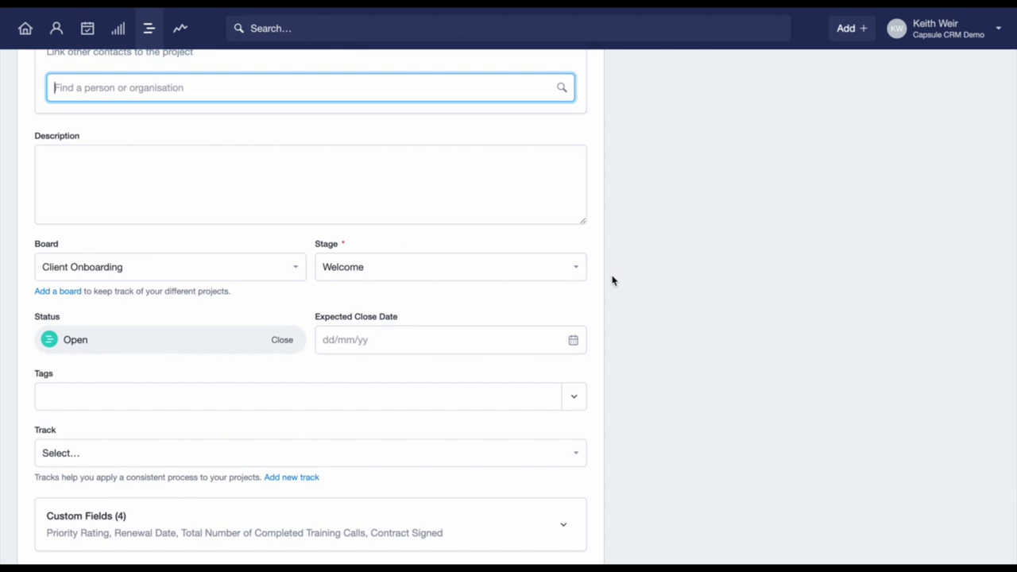
pyautogui.click(572, 340)
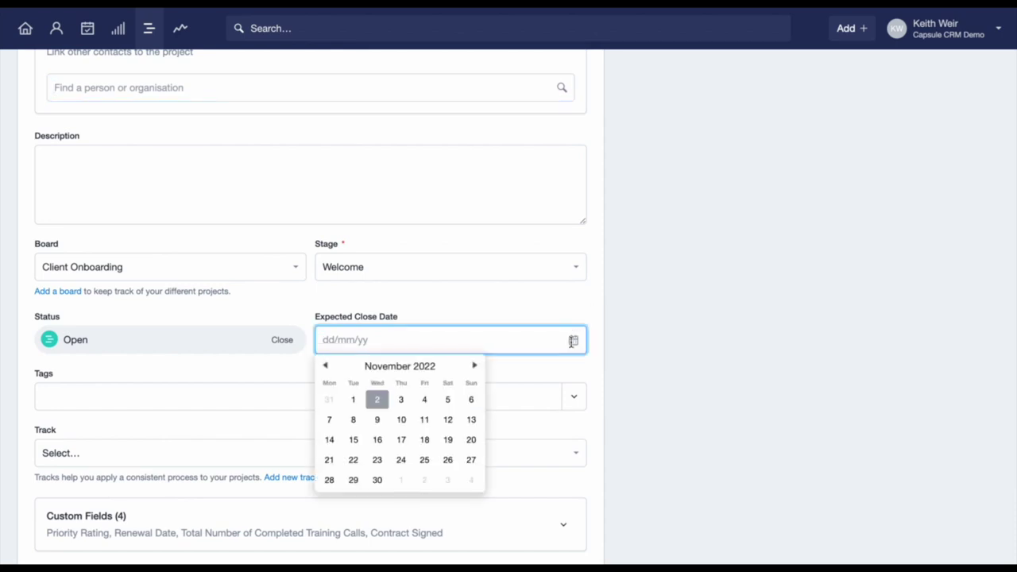
pyautogui.click(475, 365)
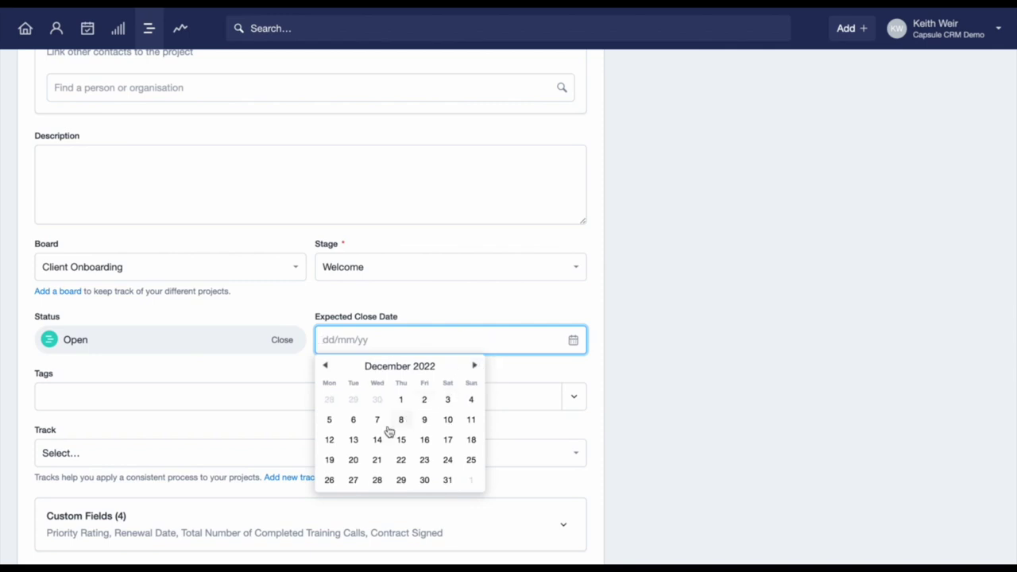
pyautogui.click(354, 460)
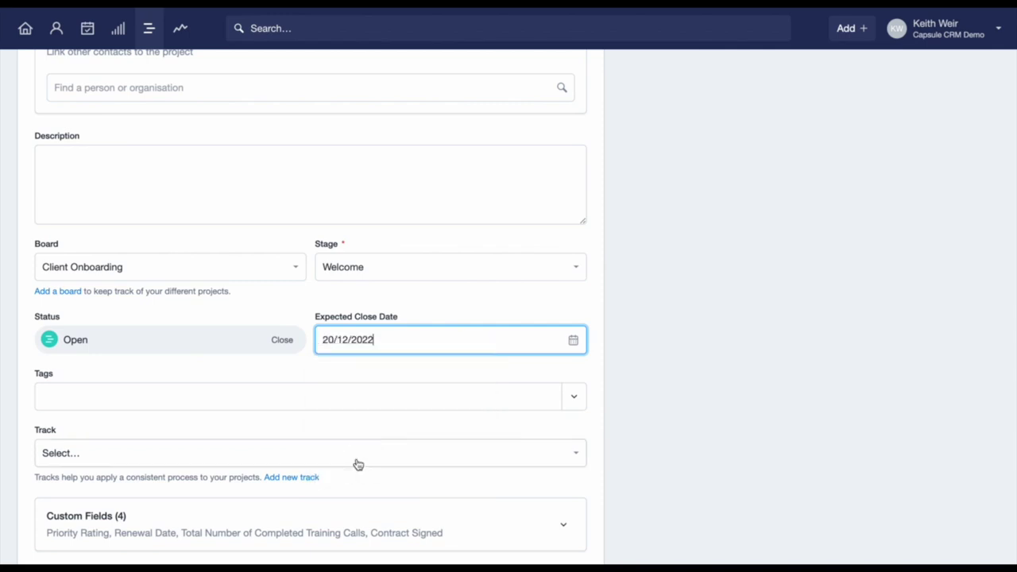
# - Tag the new project with the existing Onboarding tag and apply the New Client Onboarding track
pyautogui.click(393, 398)
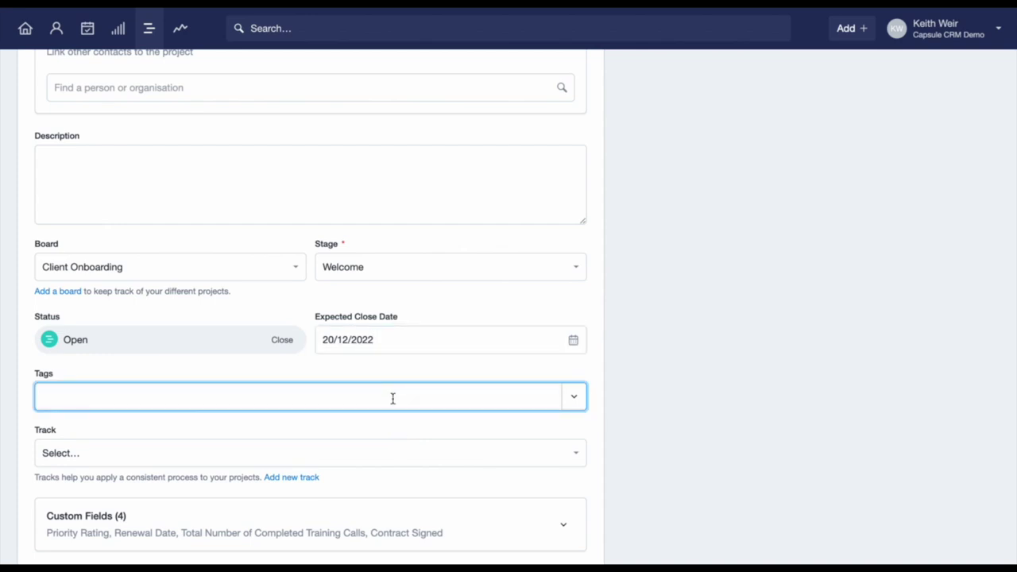
pyautogui.write('on')
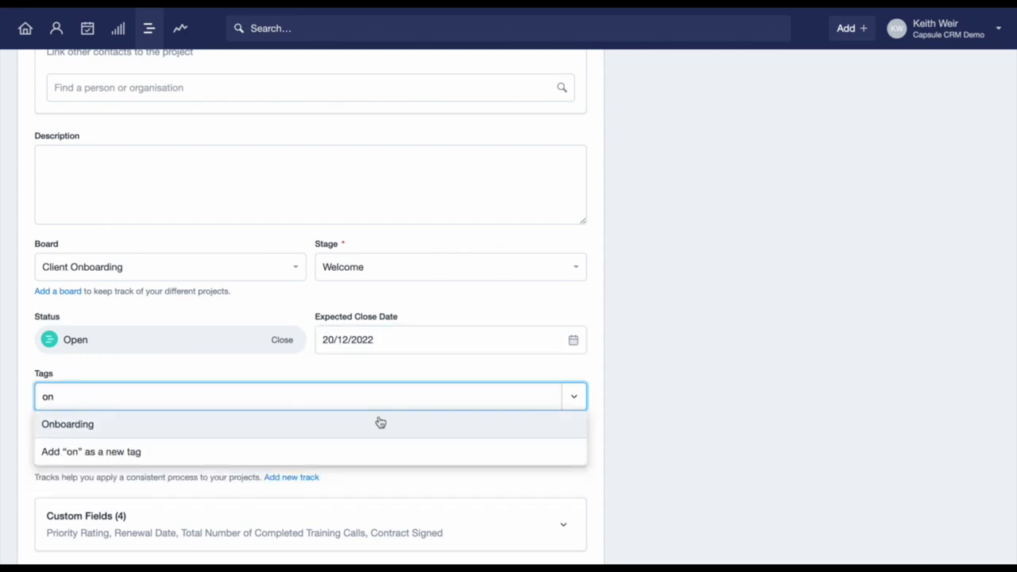
pyautogui.click(380, 423)
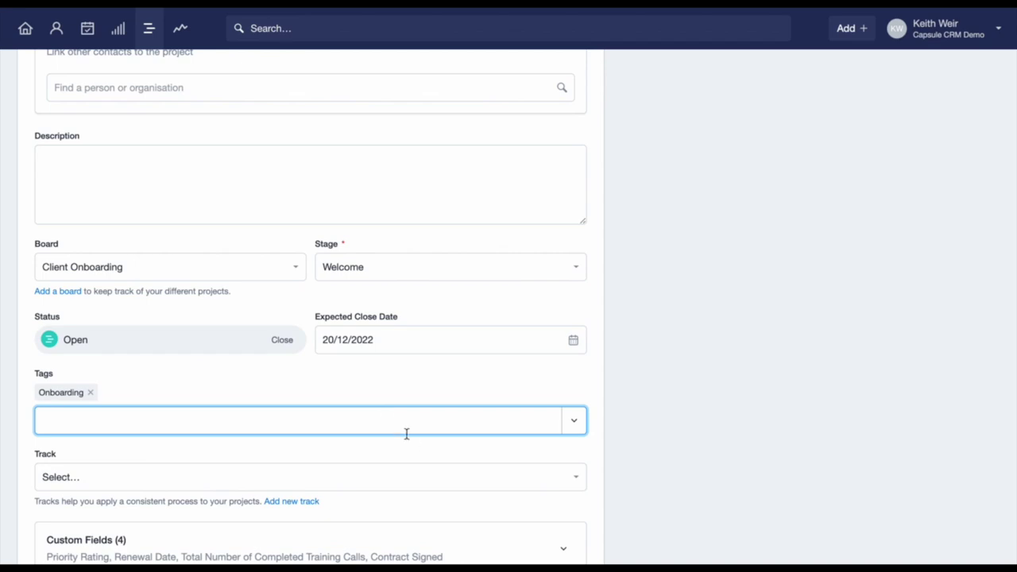
pyautogui.scroll(-2, 413, 448)
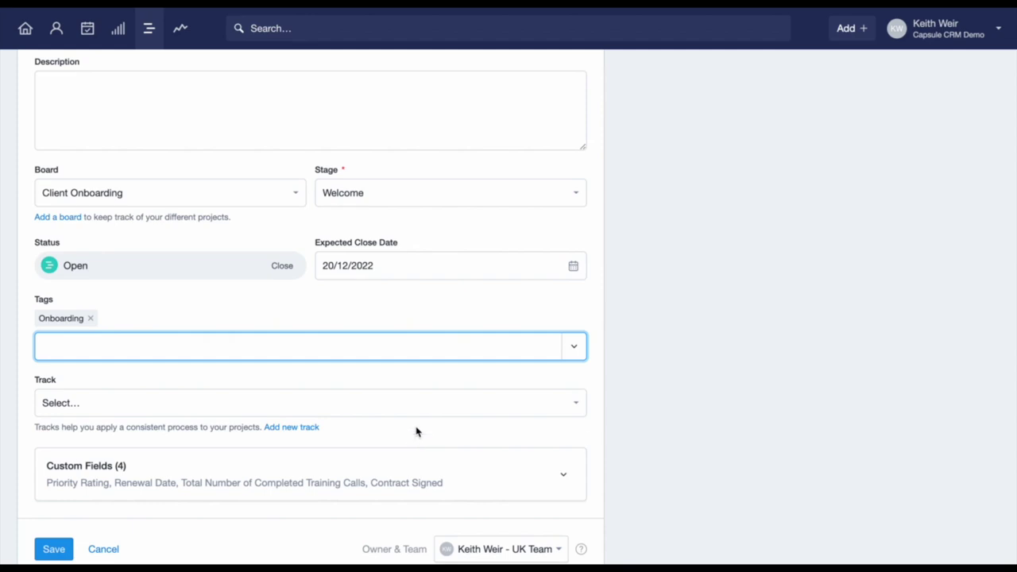
pyautogui.click(419, 418)
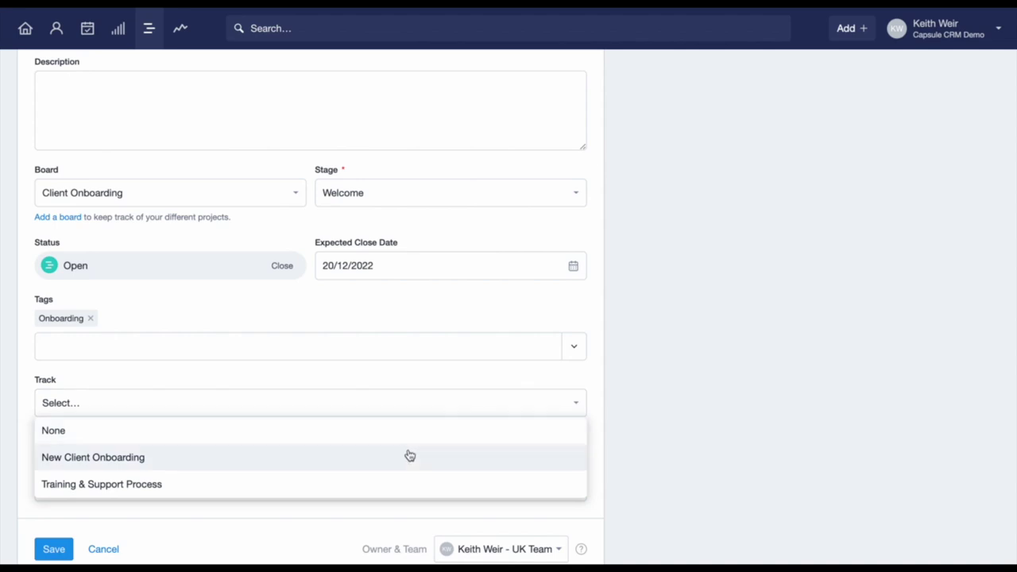
pyautogui.click(410, 458)
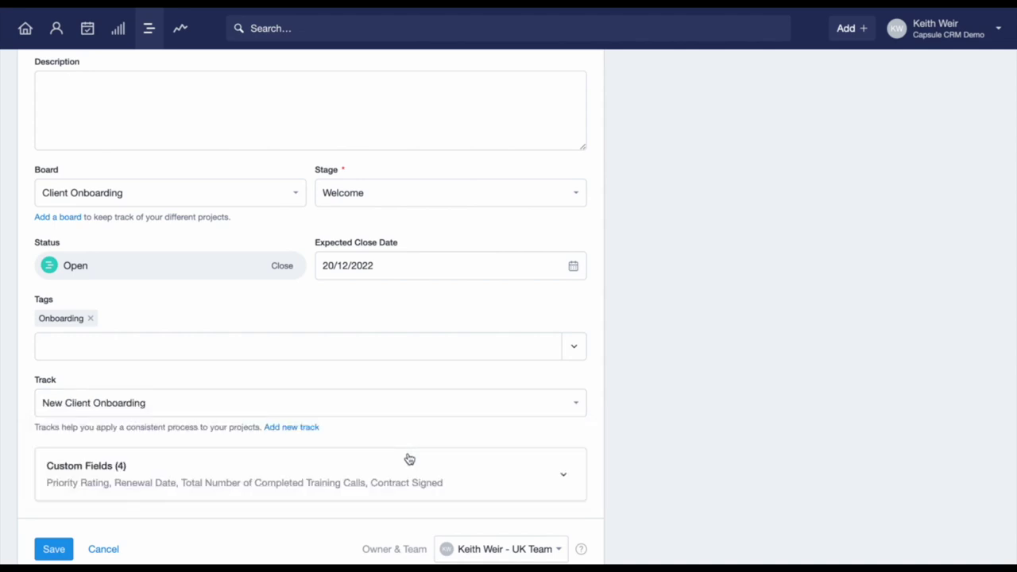
# - Set the custom fields Priority Rating to High and Contract Signed to checked, and save the project
pyautogui.scroll(-1, 635, 446)
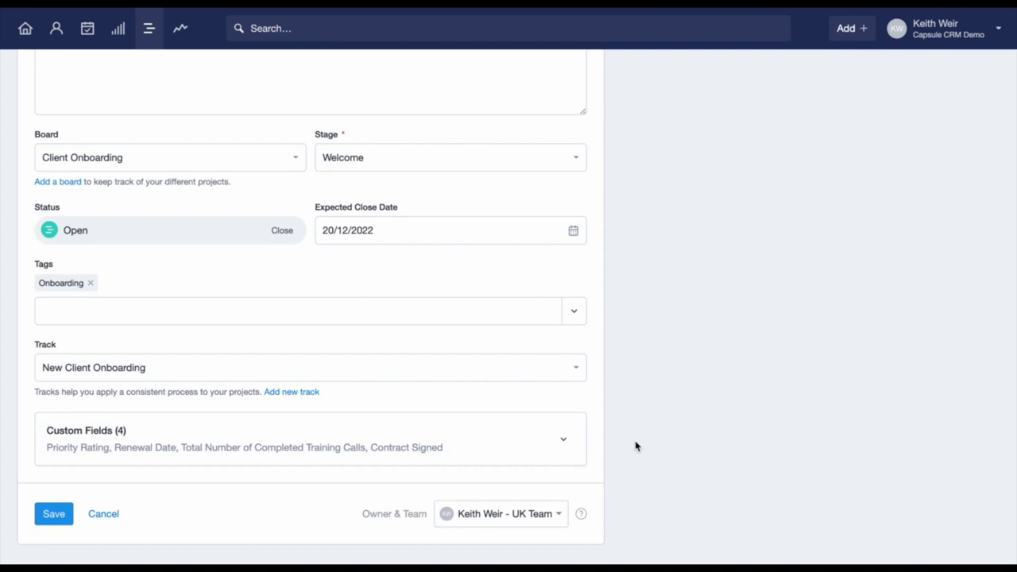
pyautogui.click(580, 451)
pyautogui.scroll(-2, 616, 444)
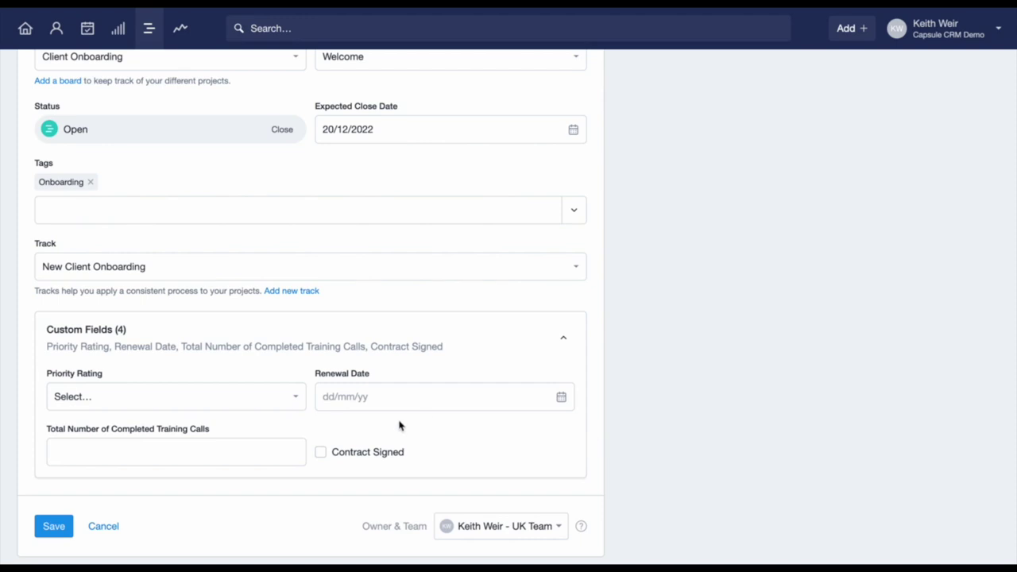
pyautogui.click(272, 403)
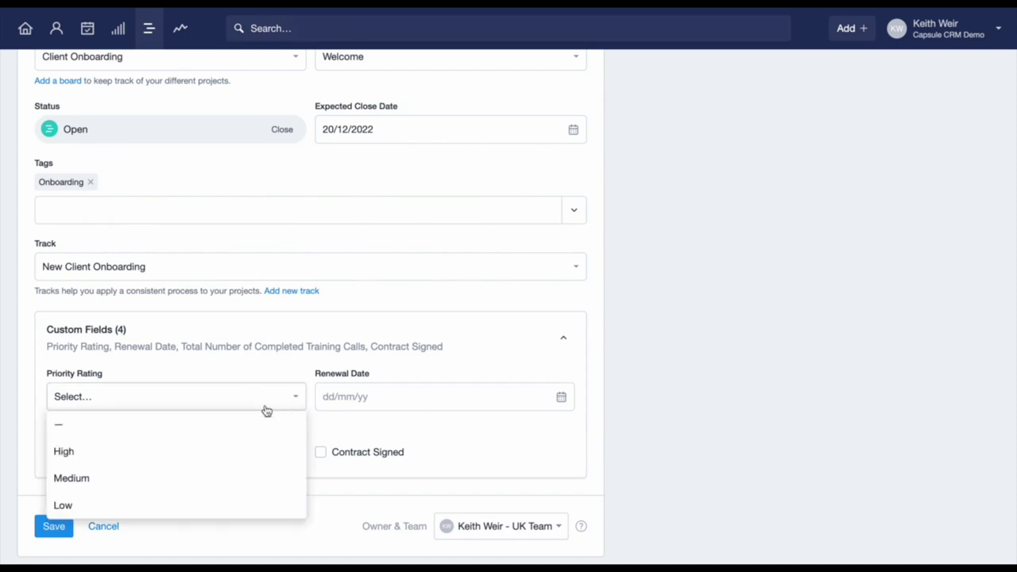
pyautogui.click(249, 446)
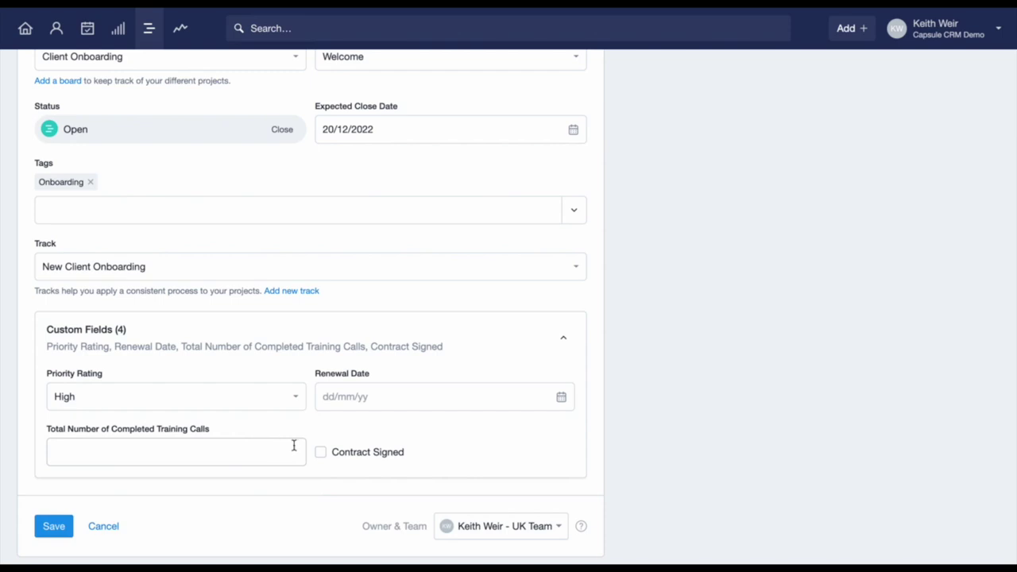
pyautogui.click(320, 454)
pyautogui.click(63, 525)
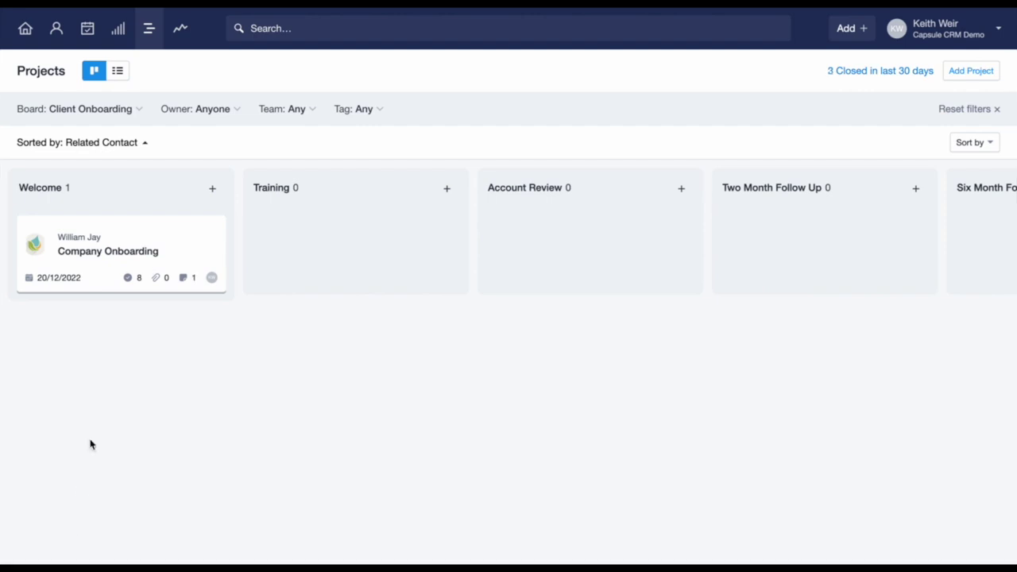
# - Open the Company Onboarding project from the board and view the stages it can be moved to
pyautogui.click(114, 256)
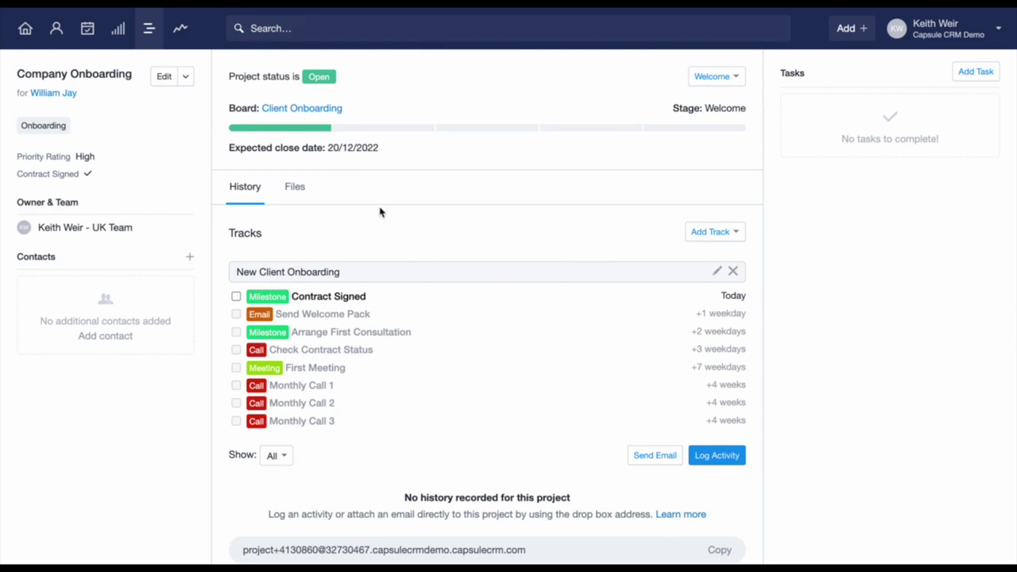
pyautogui.click(719, 80)
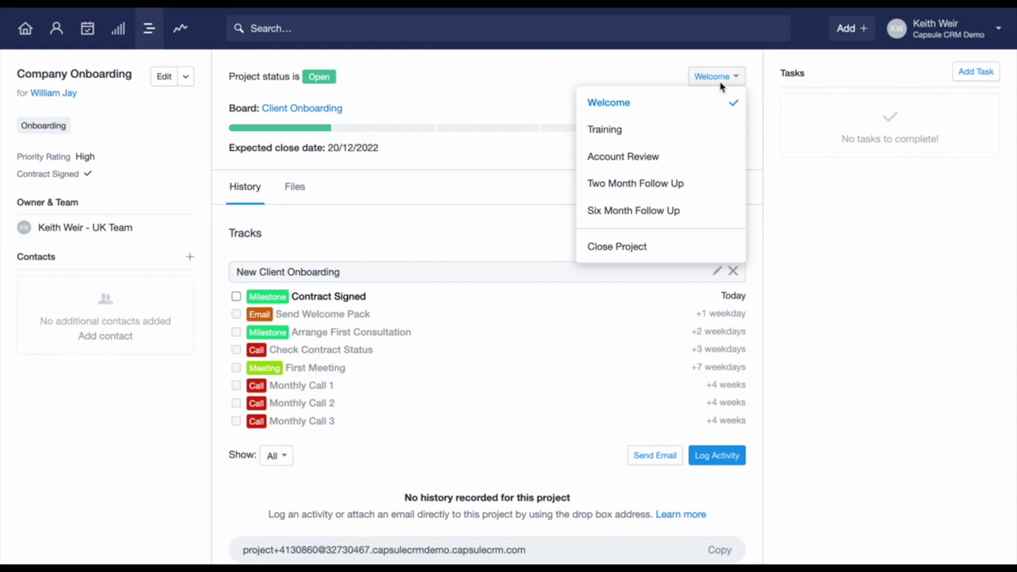
pyautogui.click(790, 107)
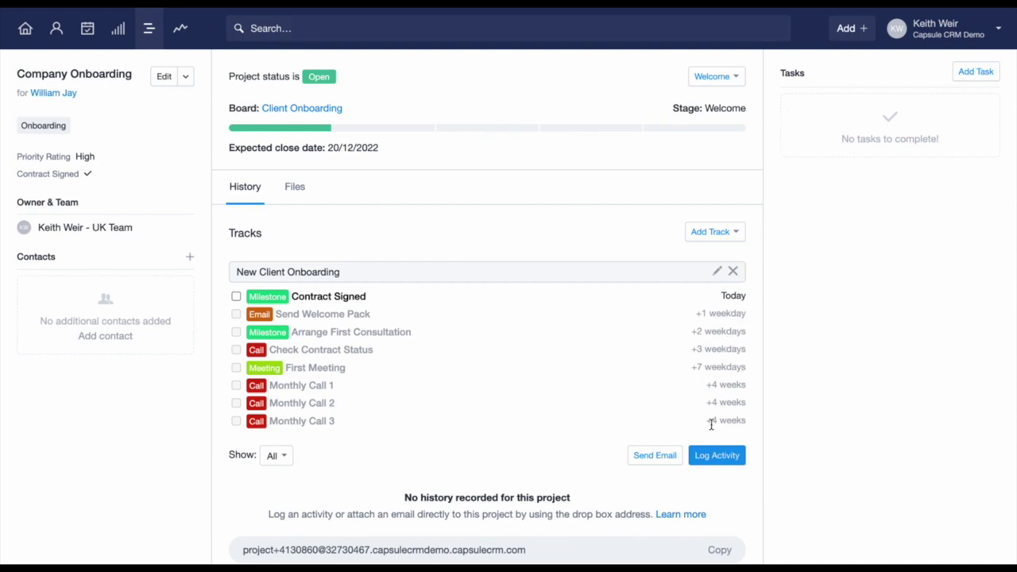
# - Review the activity types offered for logging an activity on the project and leave without logging one
pyautogui.click(710, 455)
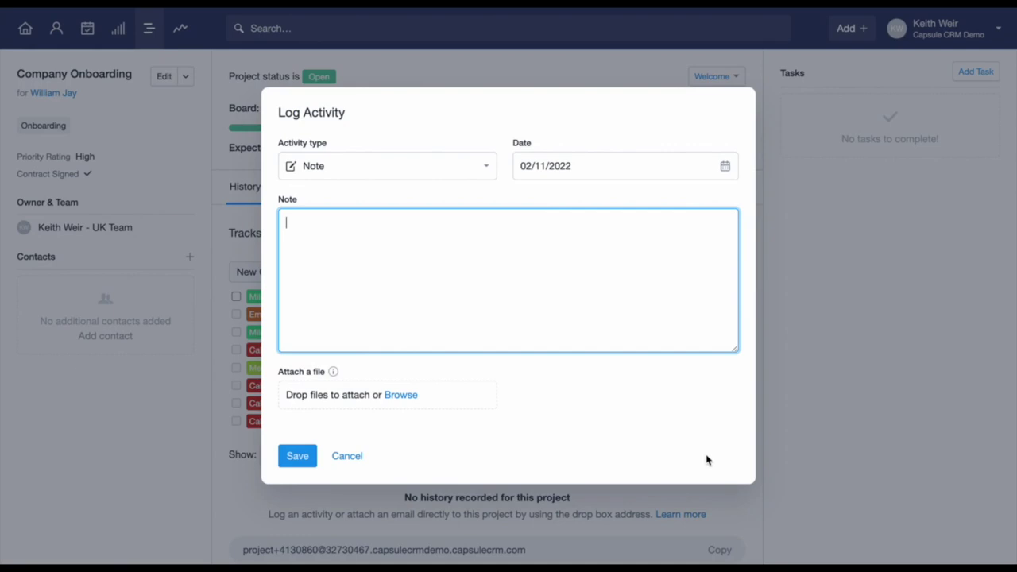
pyautogui.click(490, 171)
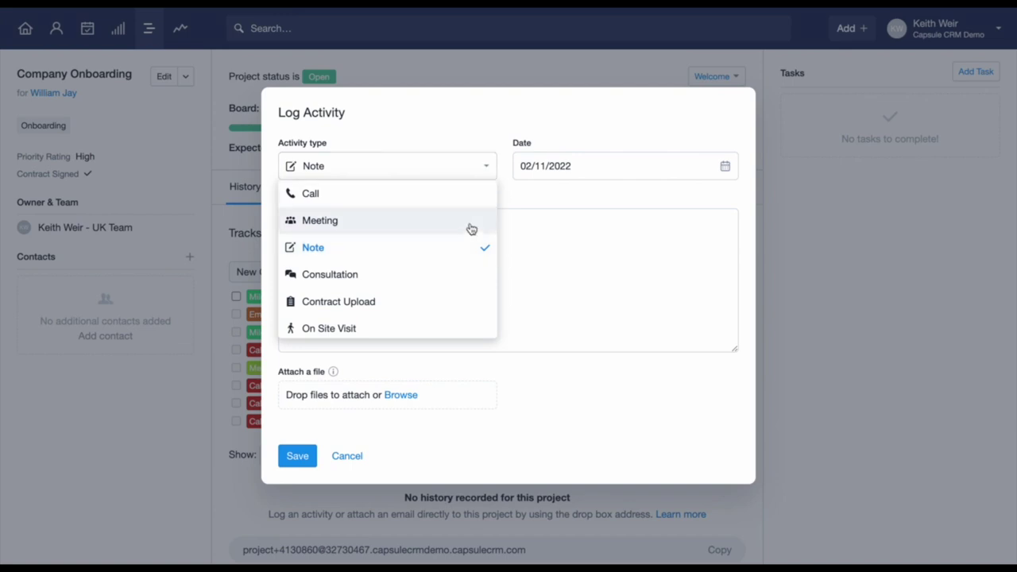
pyautogui.click(348, 457)
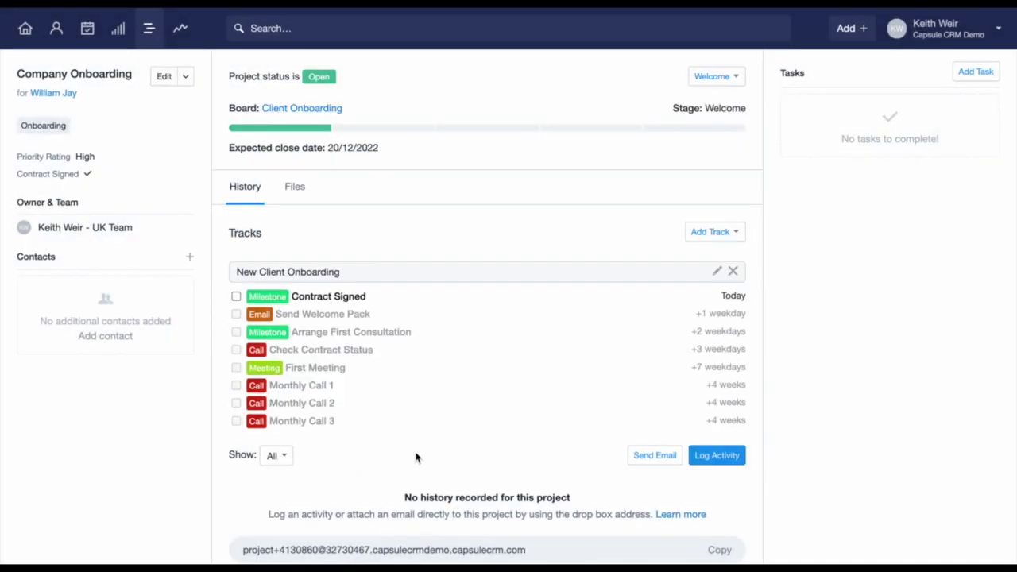
# - Review the templates offered for a project email without sending one, and check the project's files before returning to its history
pyautogui.click(635, 462)
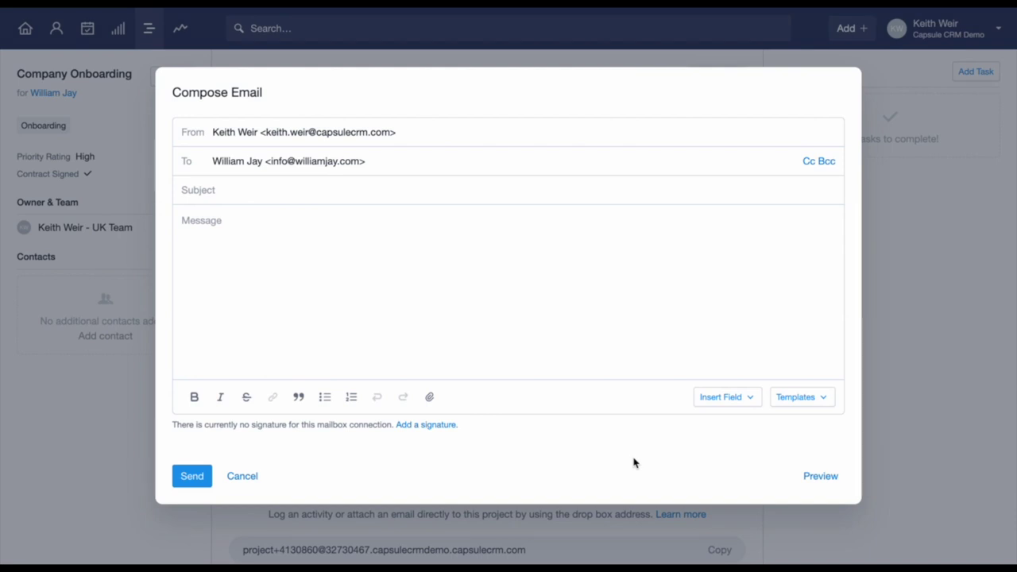
pyautogui.click(822, 398)
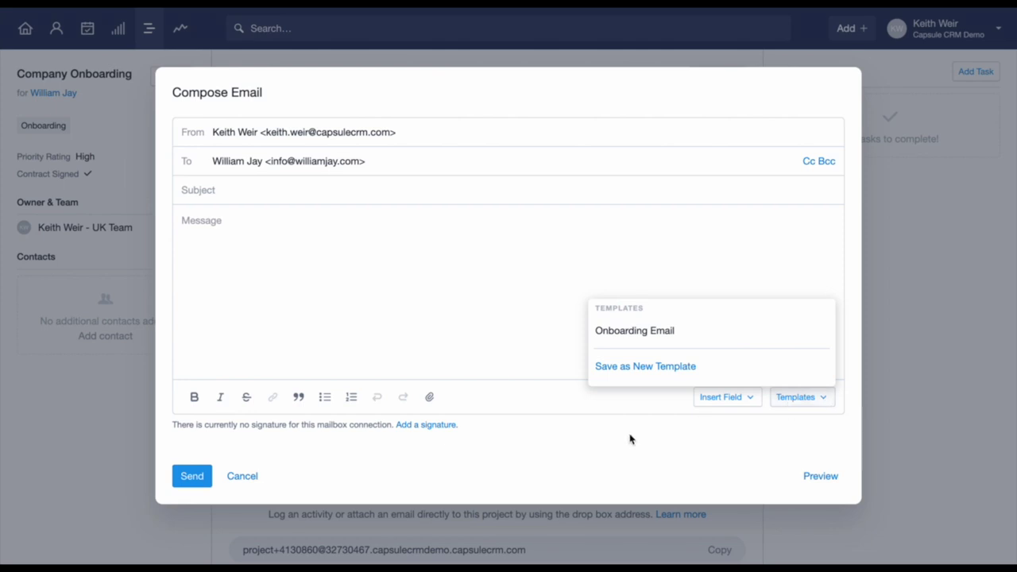
pyautogui.click(251, 477)
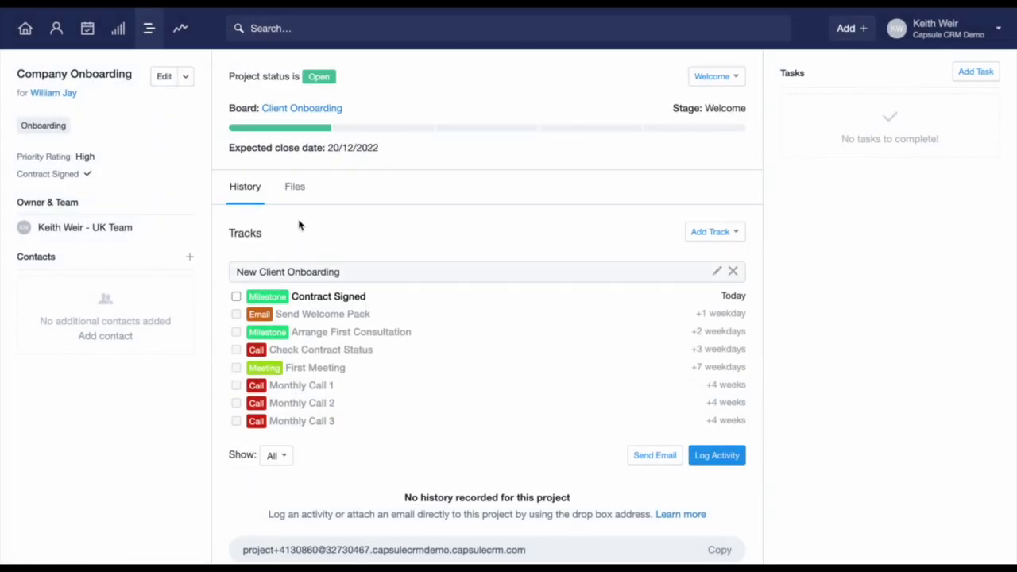
pyautogui.click(306, 197)
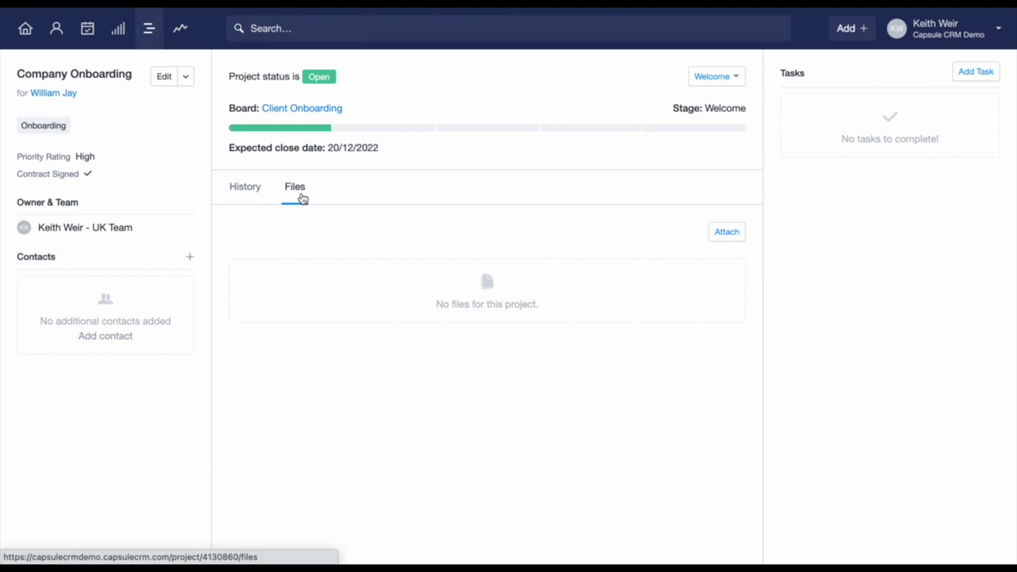
pyautogui.click(254, 199)
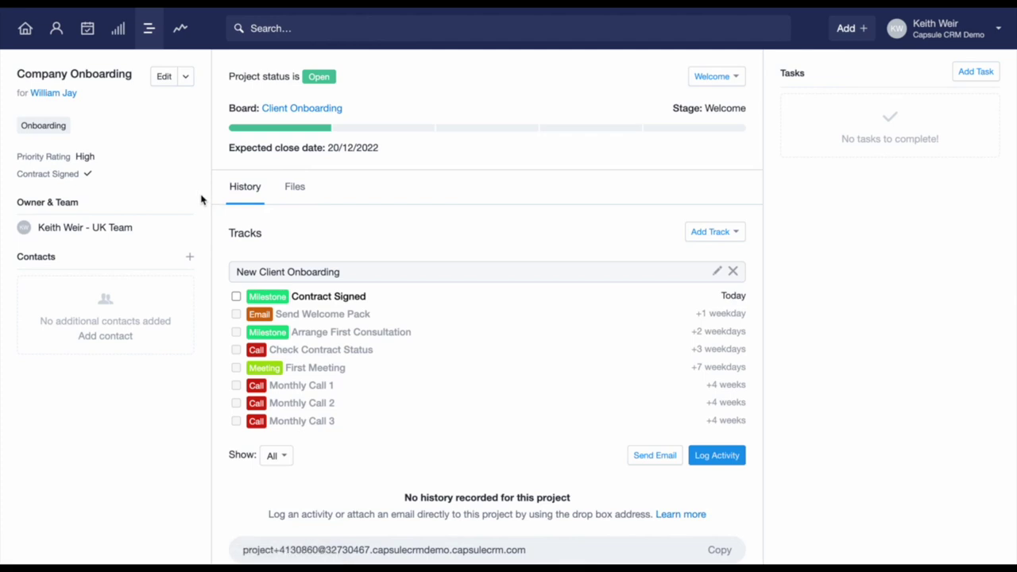
# - Link the project to the related contact's New Business (2022) opportunity, found by searching for "new", and open that opportunity
pyautogui.click(187, 82)
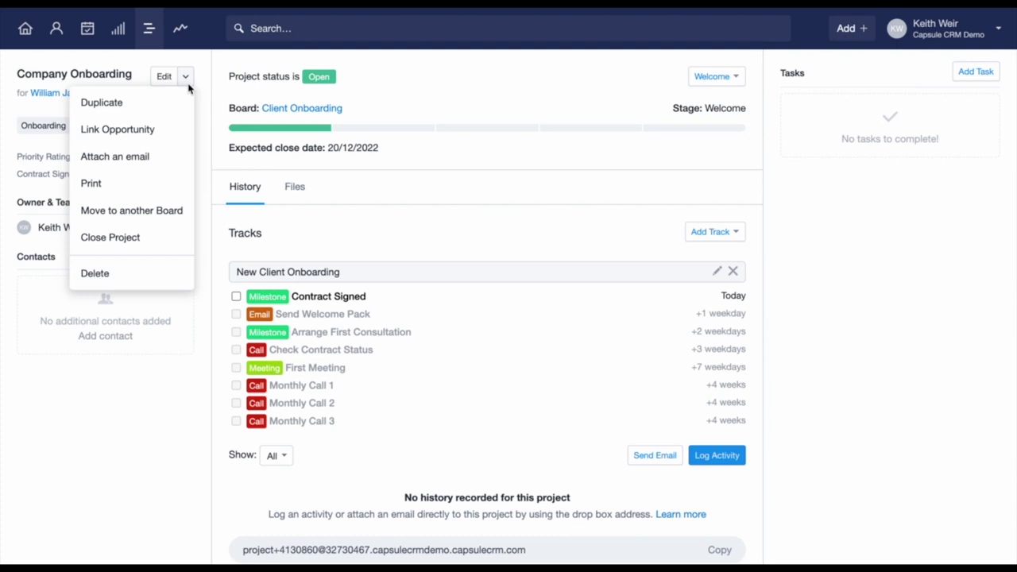
pyautogui.click(181, 129)
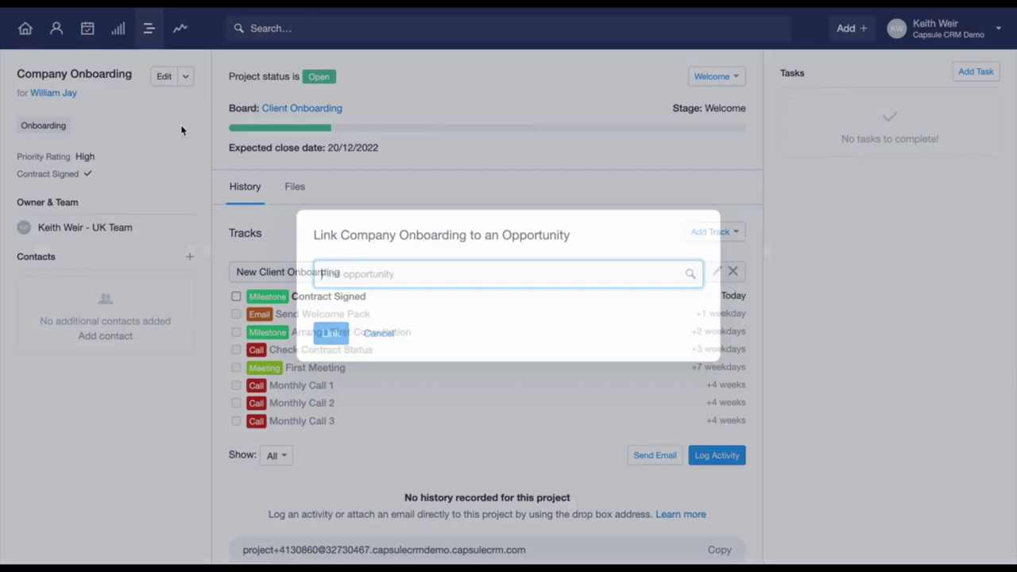
pyautogui.write('new')
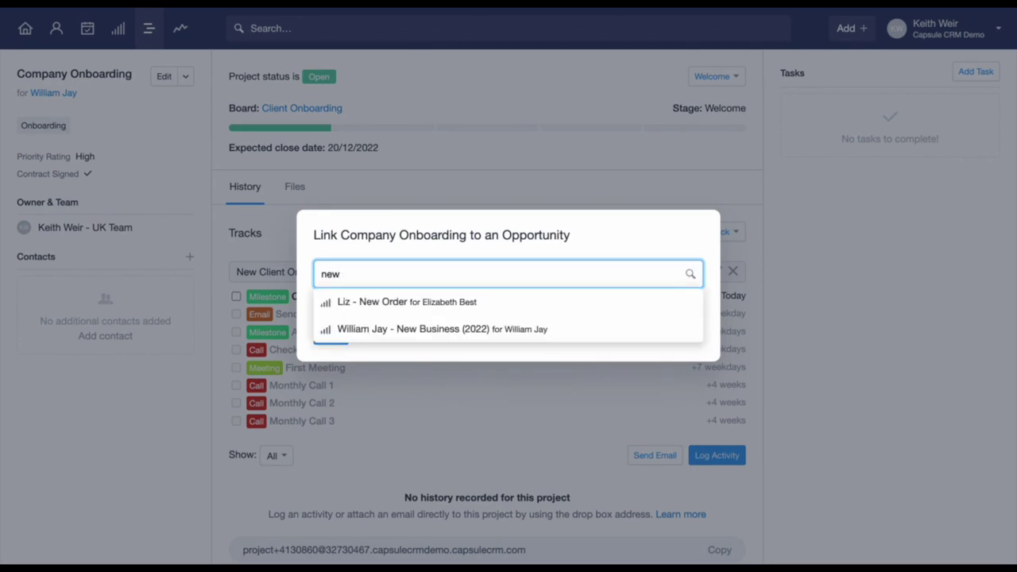
pyautogui.click(358, 329)
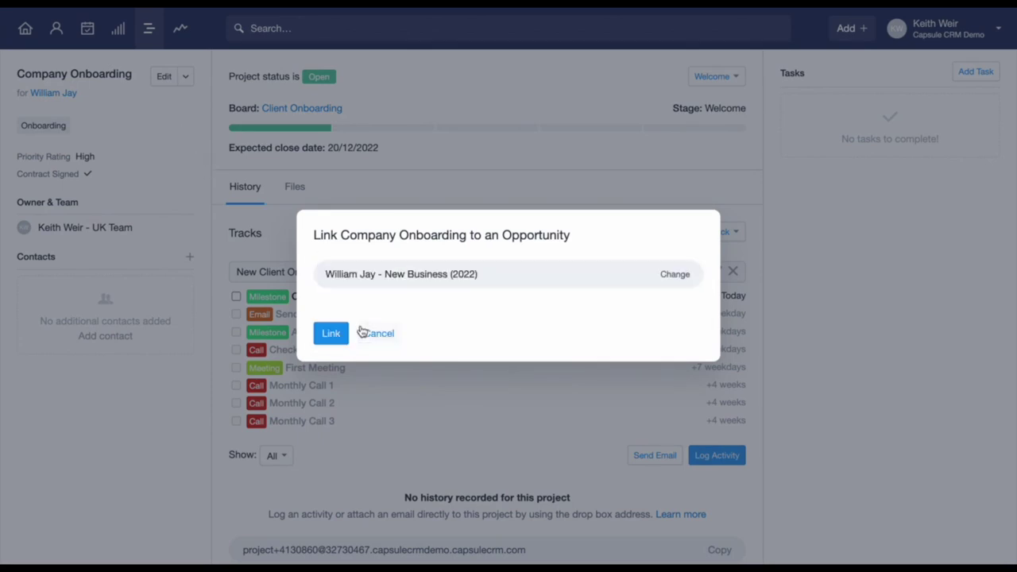
pyautogui.click(339, 337)
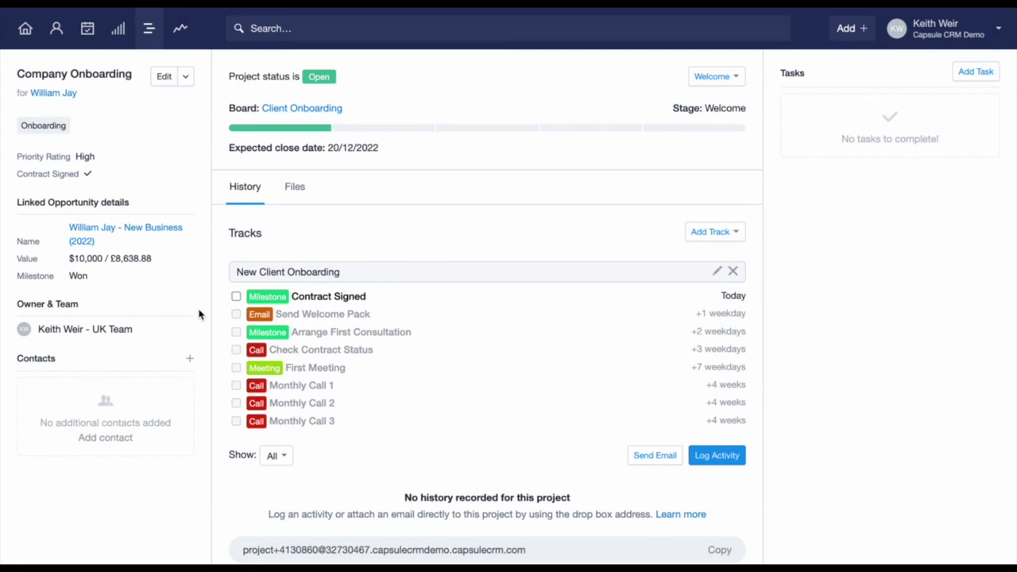
pyautogui.click(170, 237)
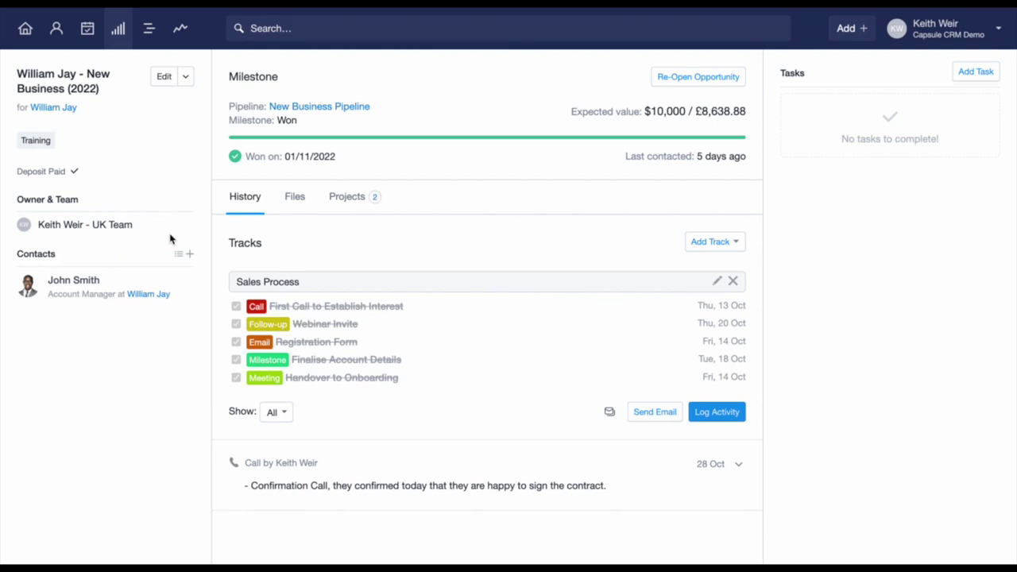
# - Open the Company Onboarding project from the opportunity's linked projects and view the project's address for attaching emails
pyautogui.click(349, 204)
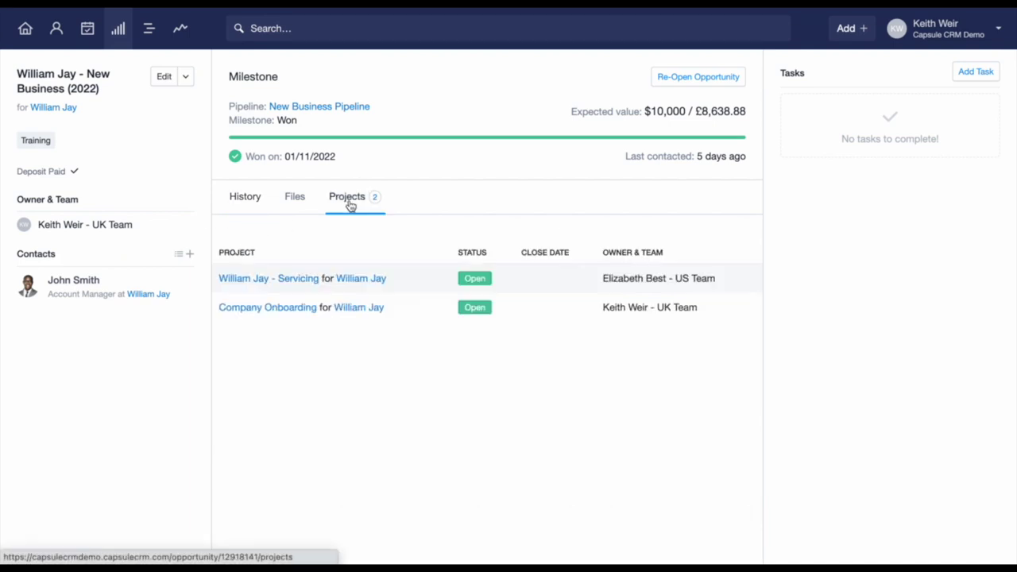
pyautogui.click(299, 308)
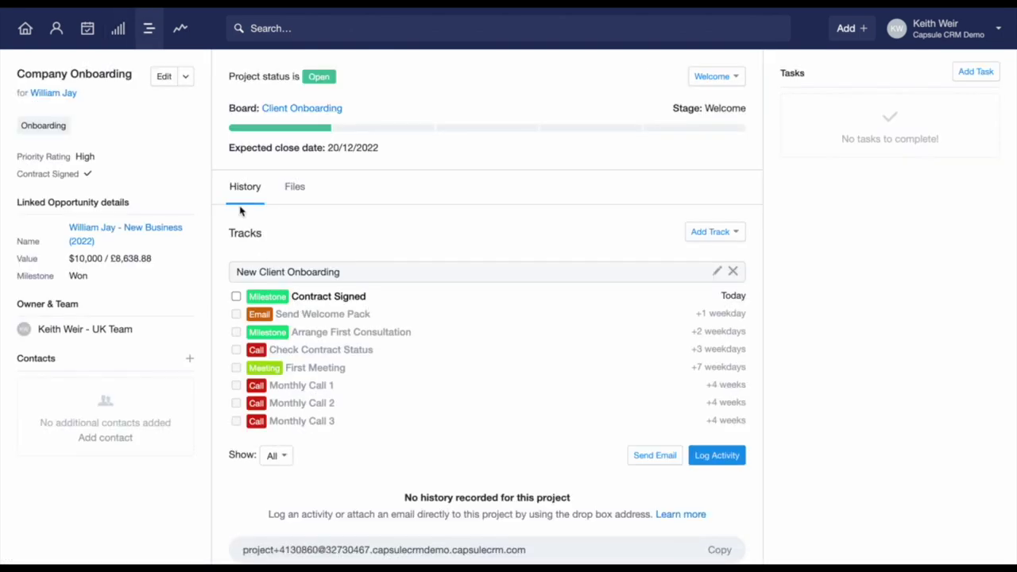
pyautogui.click(189, 88)
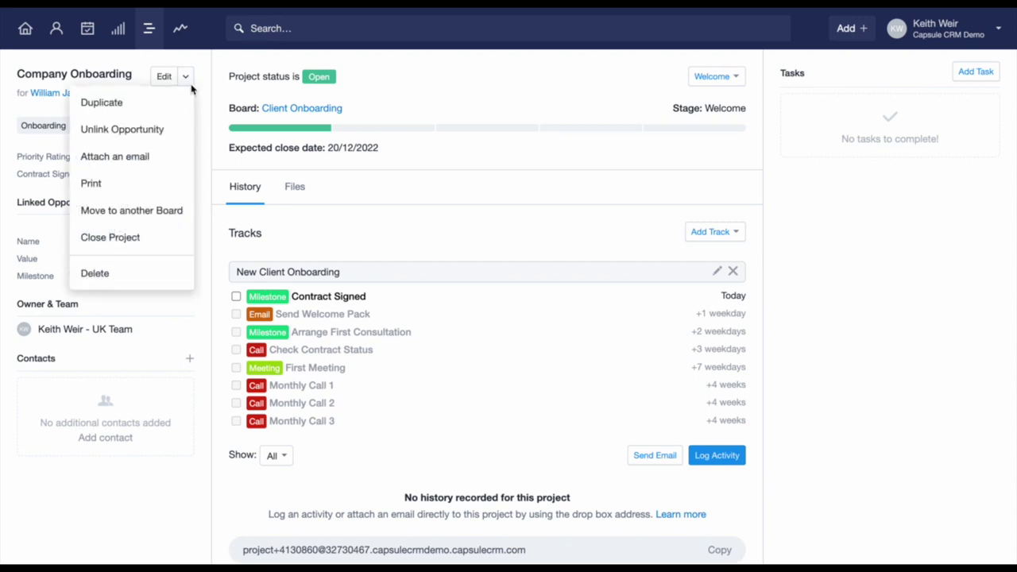
pyautogui.click(185, 157)
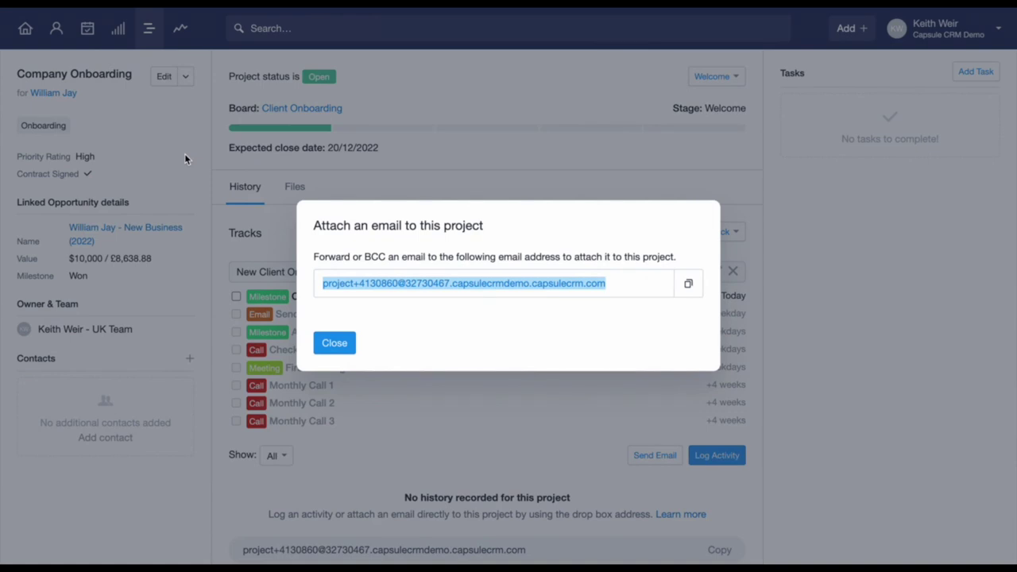
pyautogui.click(343, 346)
pyautogui.scroll(-1, 200, 439)
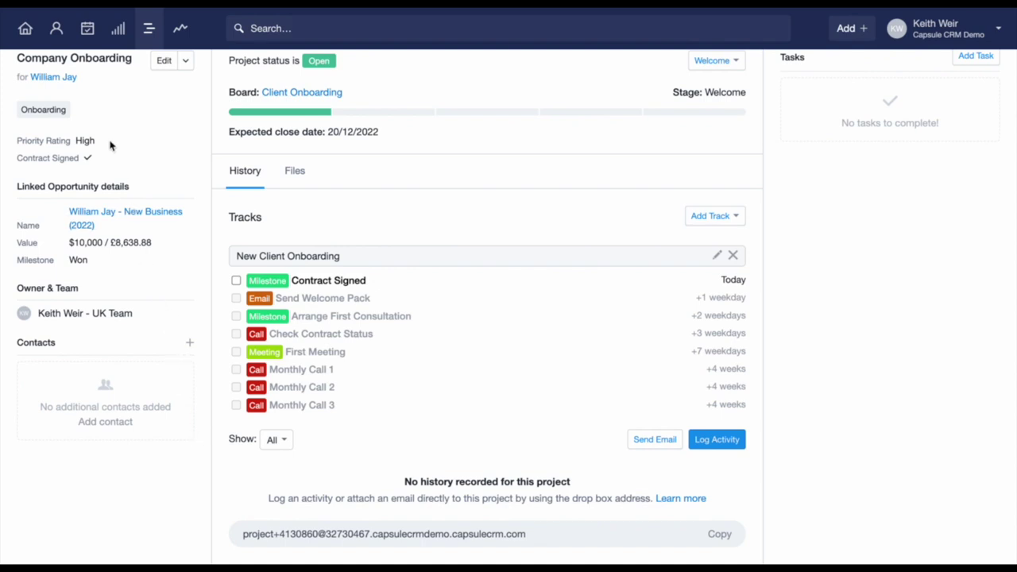
# - Open the project's related organisation and link its 1 Nov On Site Visit activity to the Company Onboarding project
pyautogui.moveTo(77, 86)
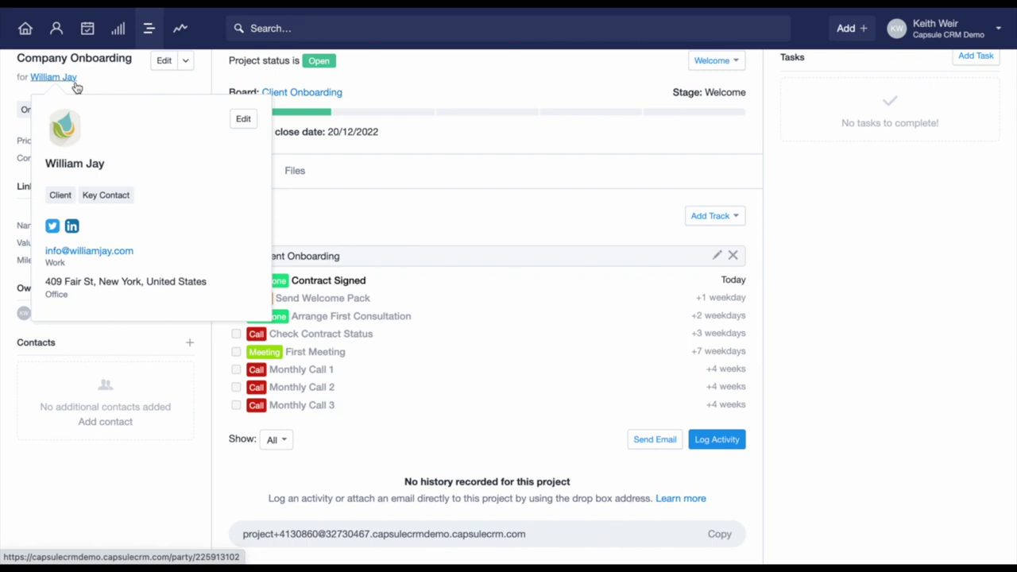
pyautogui.click(75, 85)
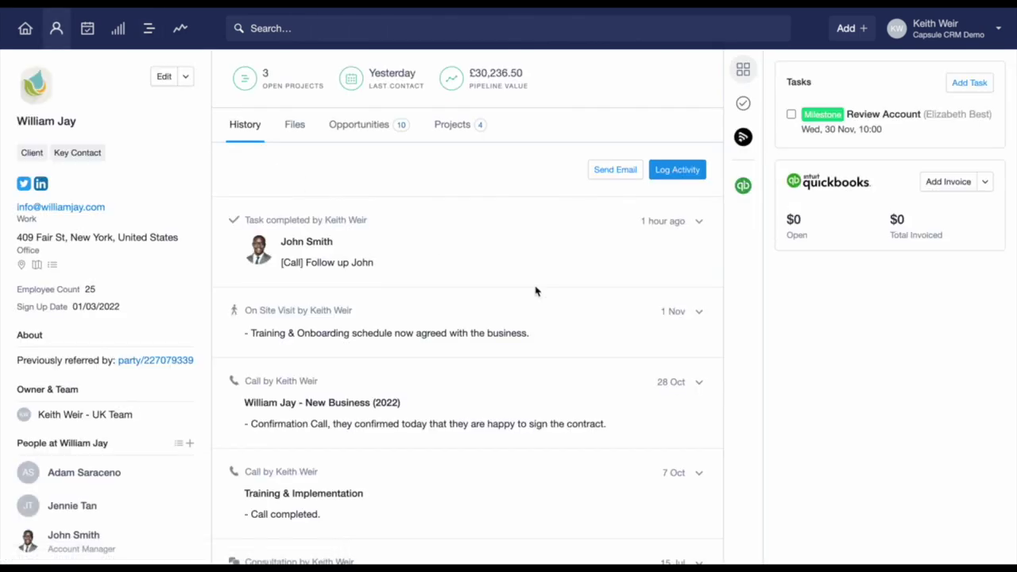
pyautogui.click(699, 315)
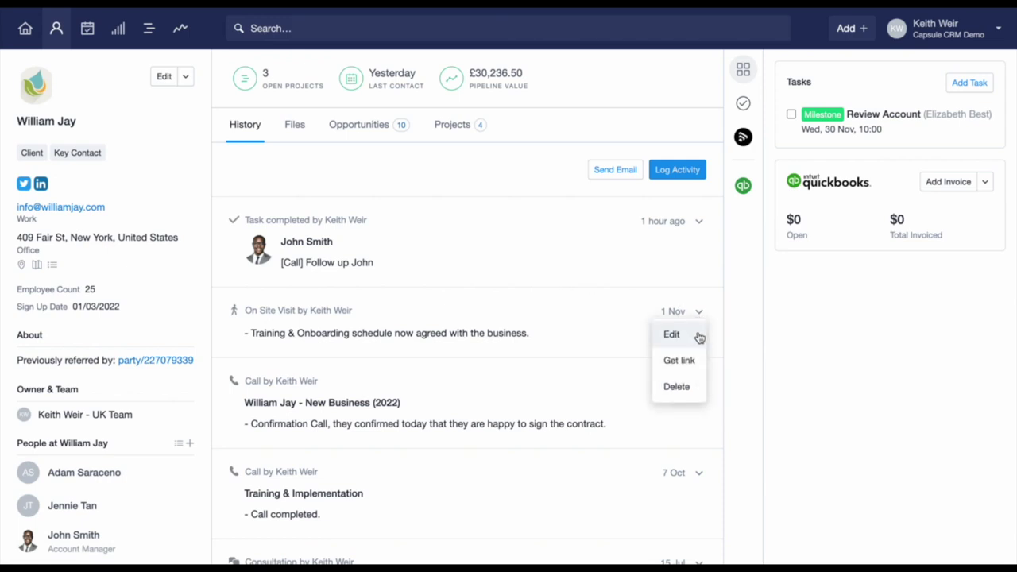
pyautogui.click(699, 338)
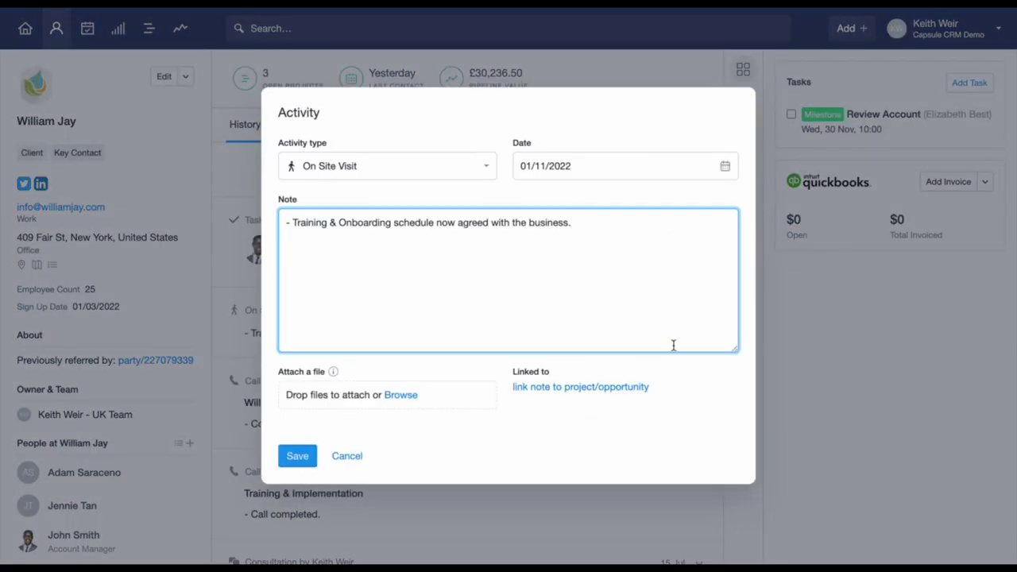
pyautogui.click(638, 387)
pyautogui.click(675, 402)
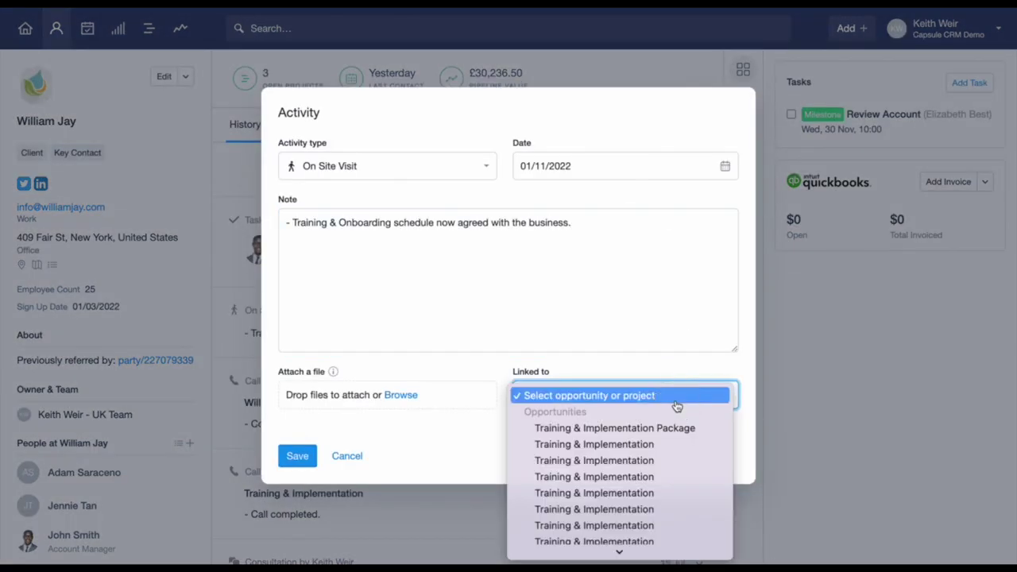
pyautogui.scroll(-3, 675, 443)
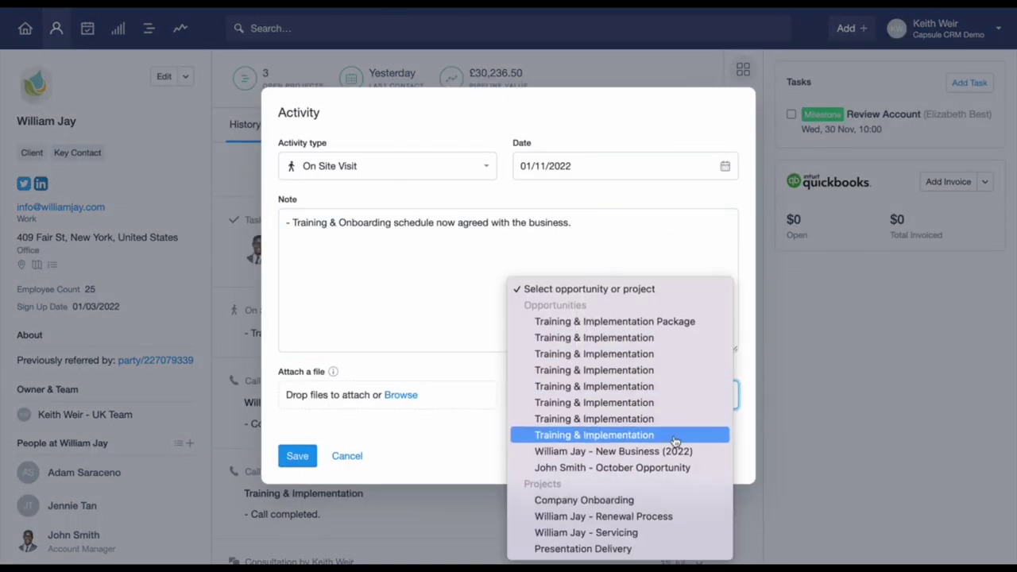
pyautogui.click(665, 500)
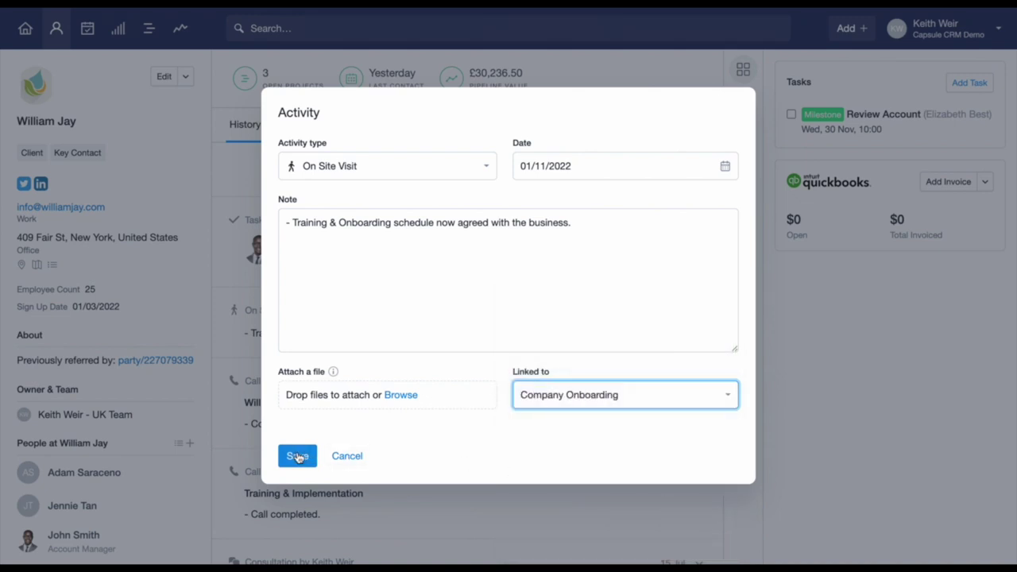
pyautogui.click(297, 455)
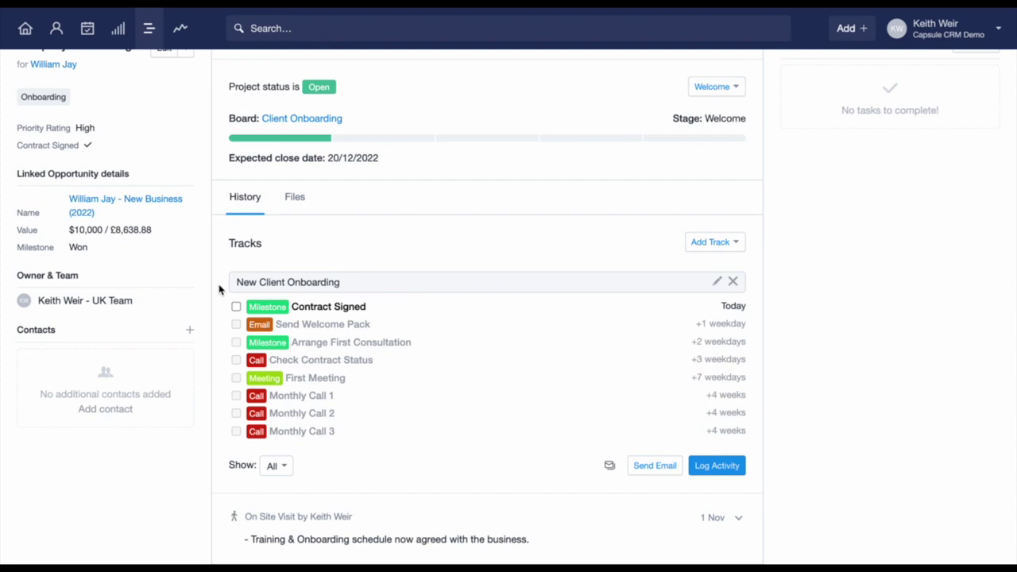
pyautogui.scroll(2, 219, 289)
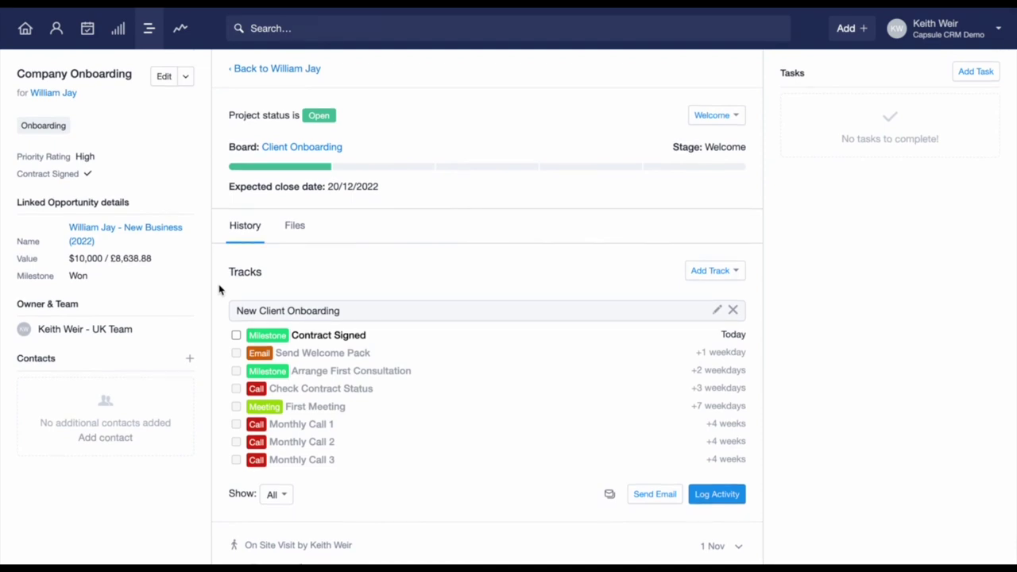
# - Search for "event", open the November 2022 - Customer Success Event project and view its contacts as a full list
pyautogui.click(286, 30)
pyautogui.write('event')
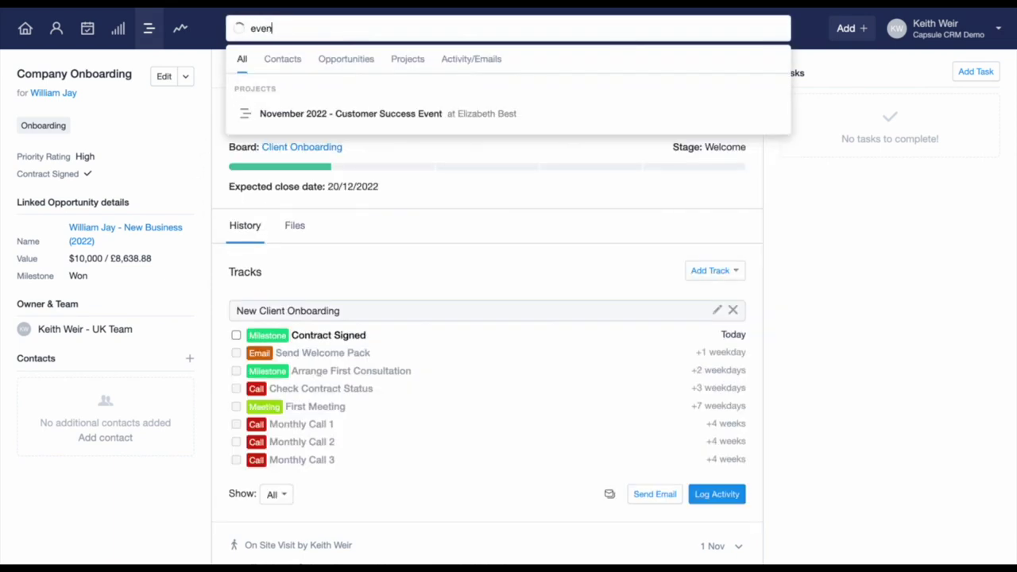
pyautogui.click(289, 112)
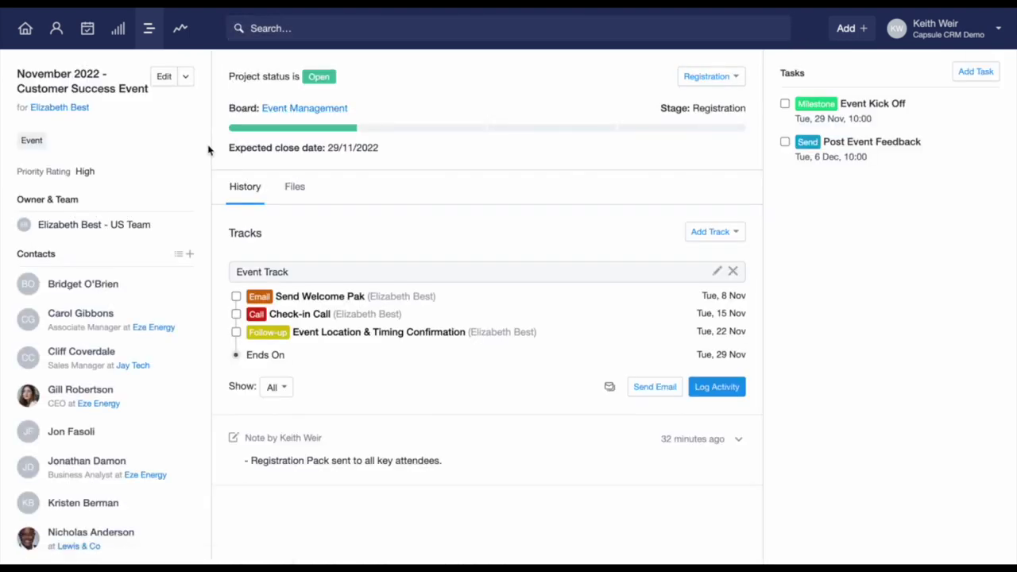
pyautogui.scroll(-2, 208, 150)
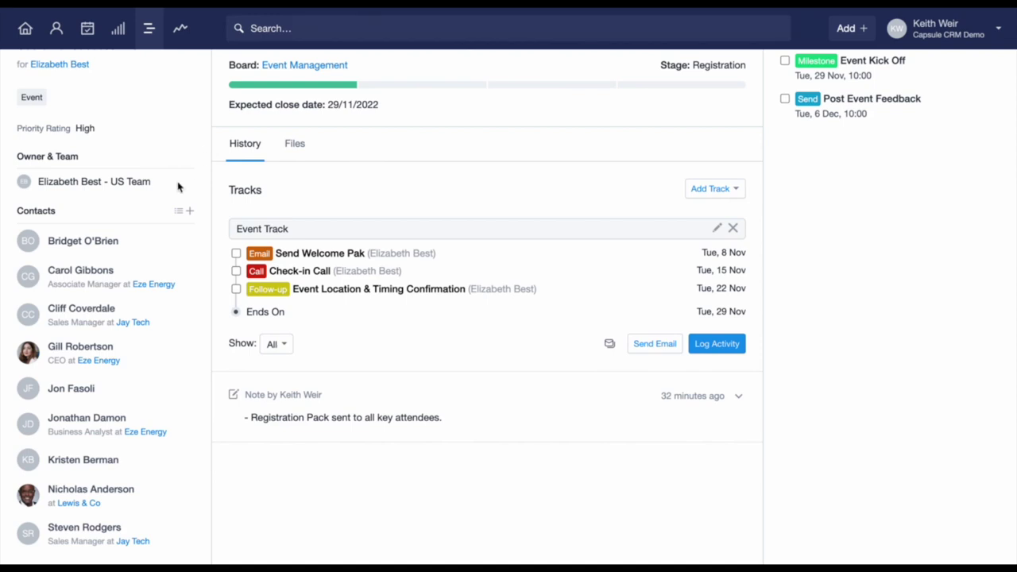
pyautogui.click(178, 210)
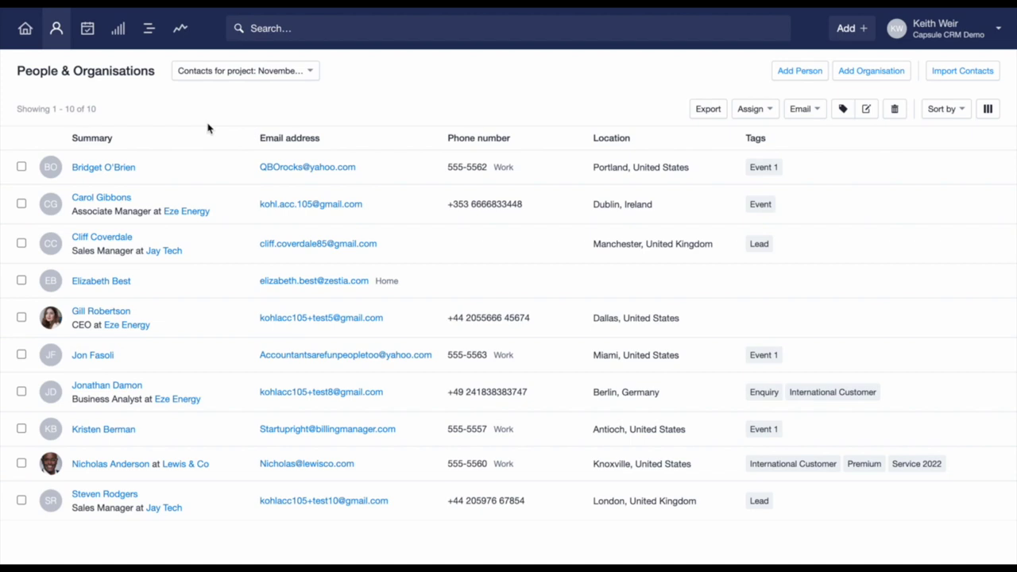
# - Show all projects as a list and filter them to an expected close date within the next 30 days
pyautogui.click(150, 46)
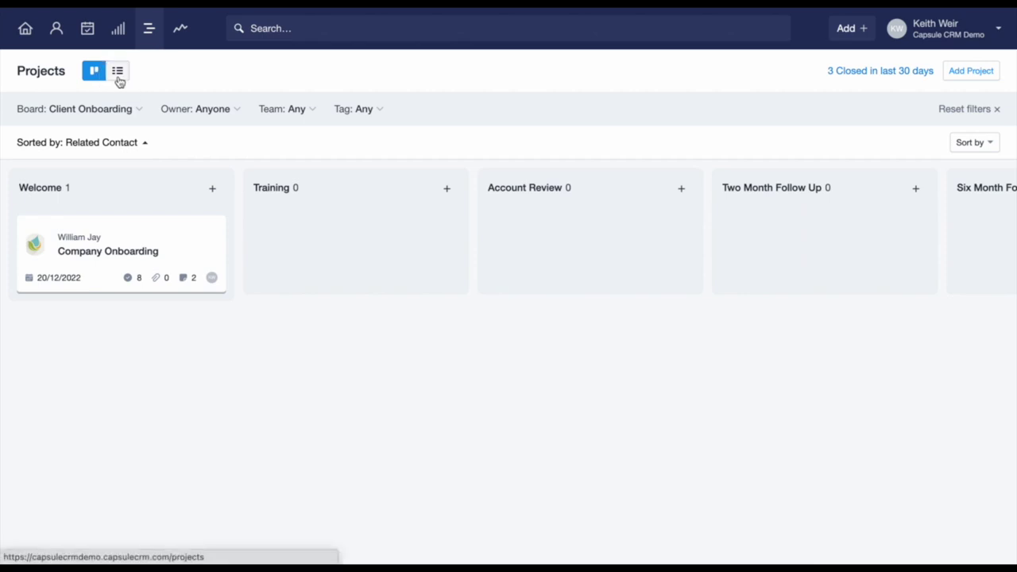
pyautogui.click(118, 72)
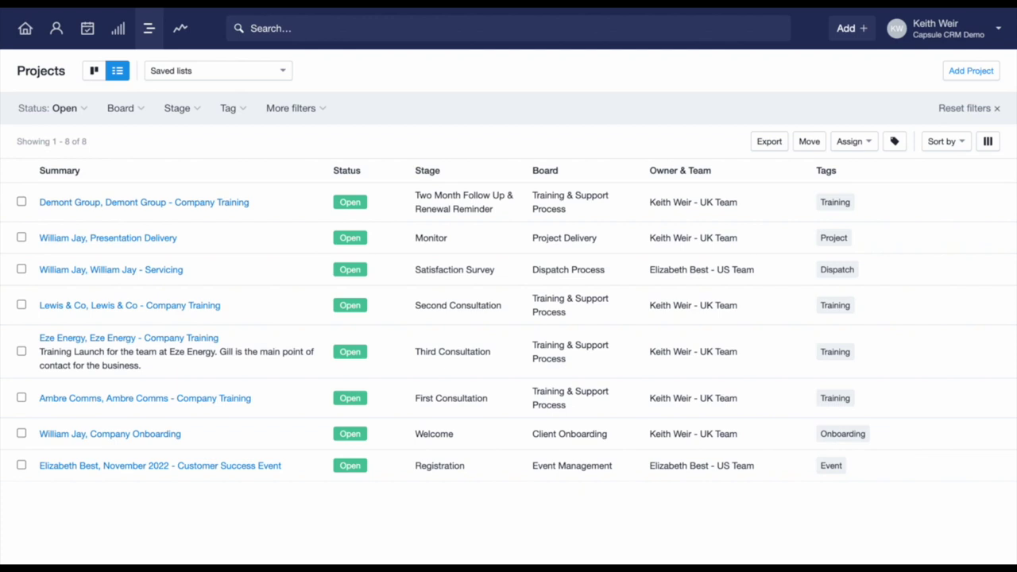
pyautogui.click(322, 118)
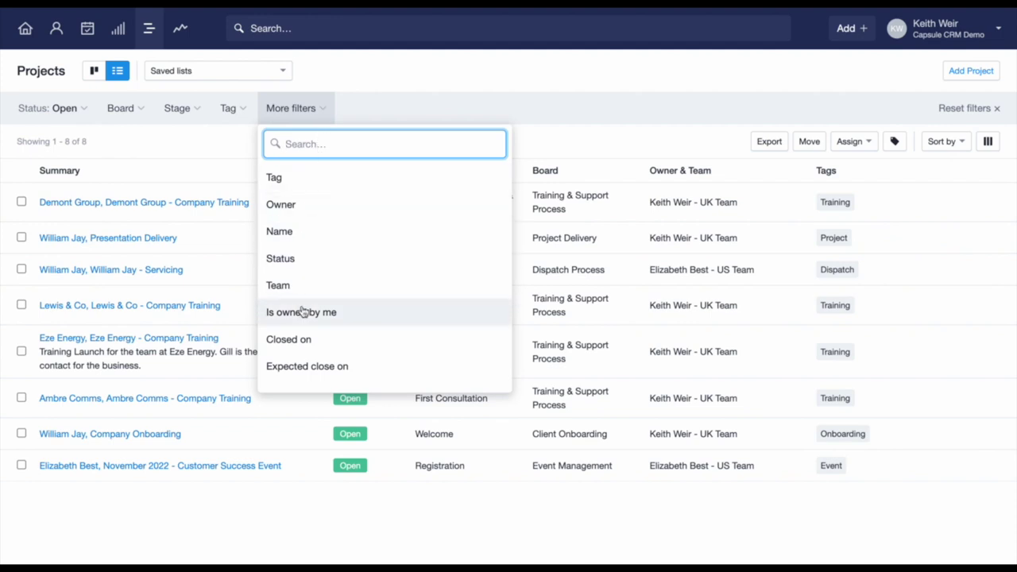
pyautogui.click(307, 367)
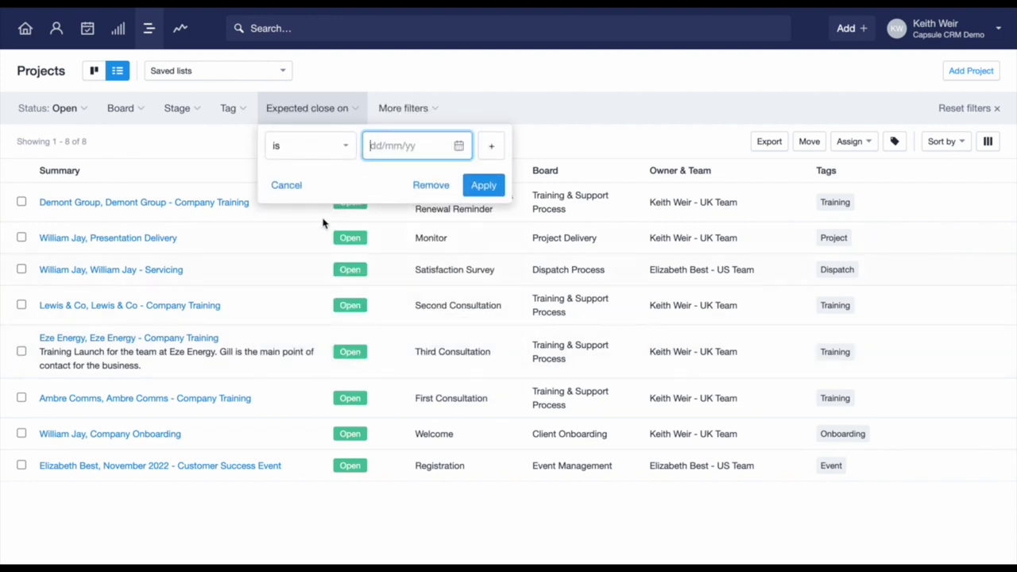
pyautogui.click(336, 150)
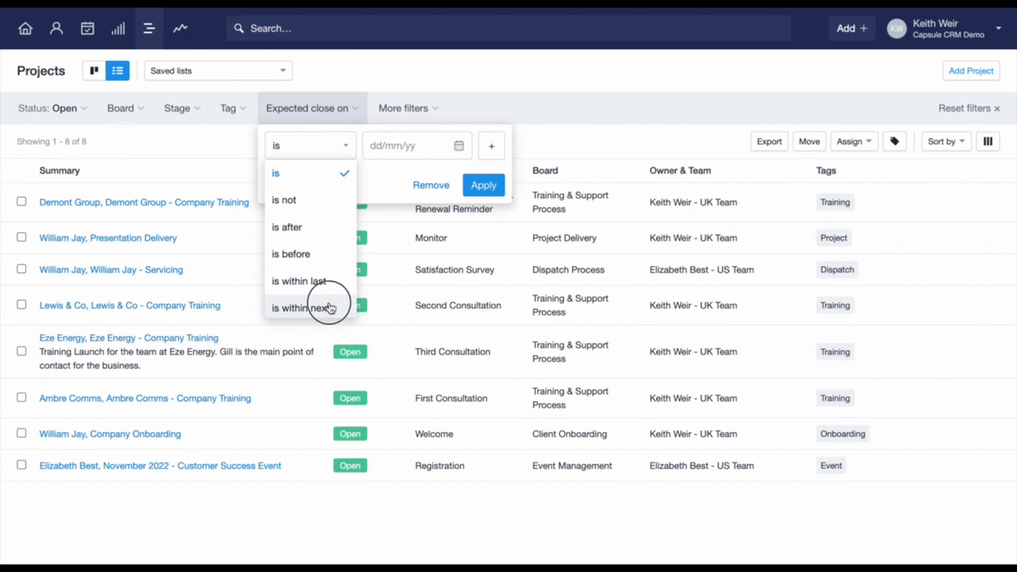
pyautogui.click(329, 307)
pyautogui.write('30')
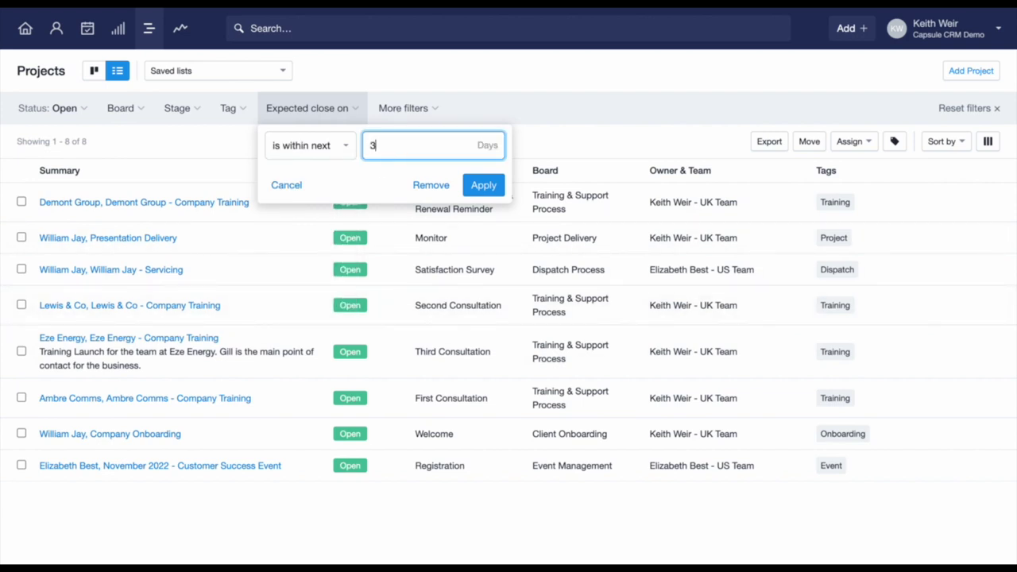
pyautogui.click(477, 184)
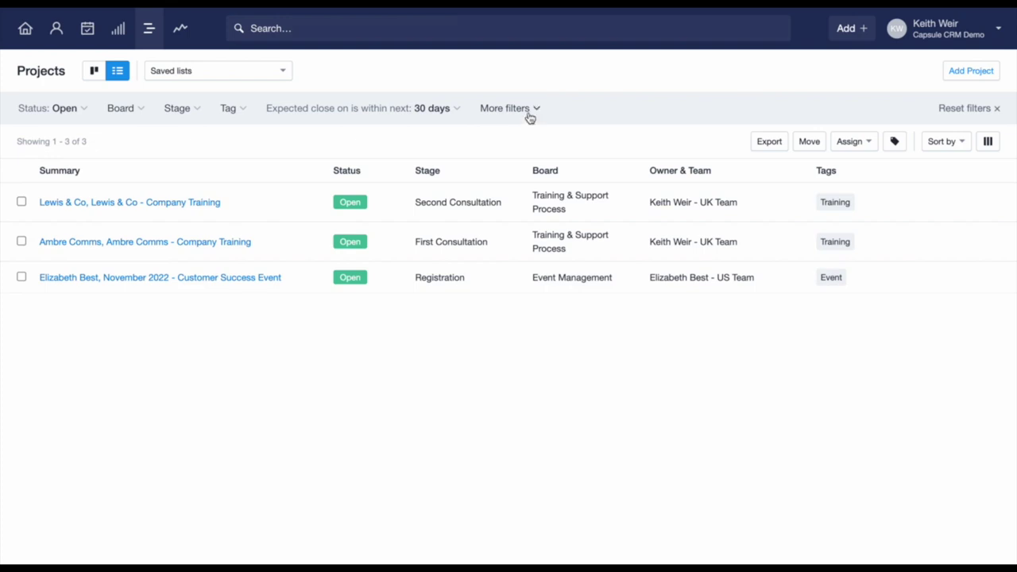
# - Add a Priority Rating filter set to High and check the expected close and priority columns
pyautogui.click(530, 117)
pyautogui.write('pri')
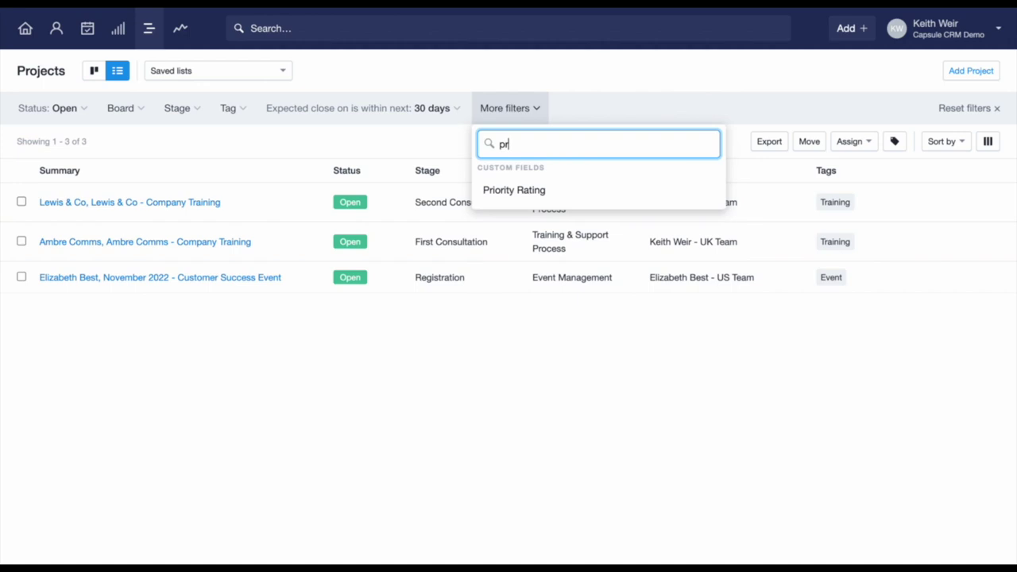
pyautogui.click(524, 190)
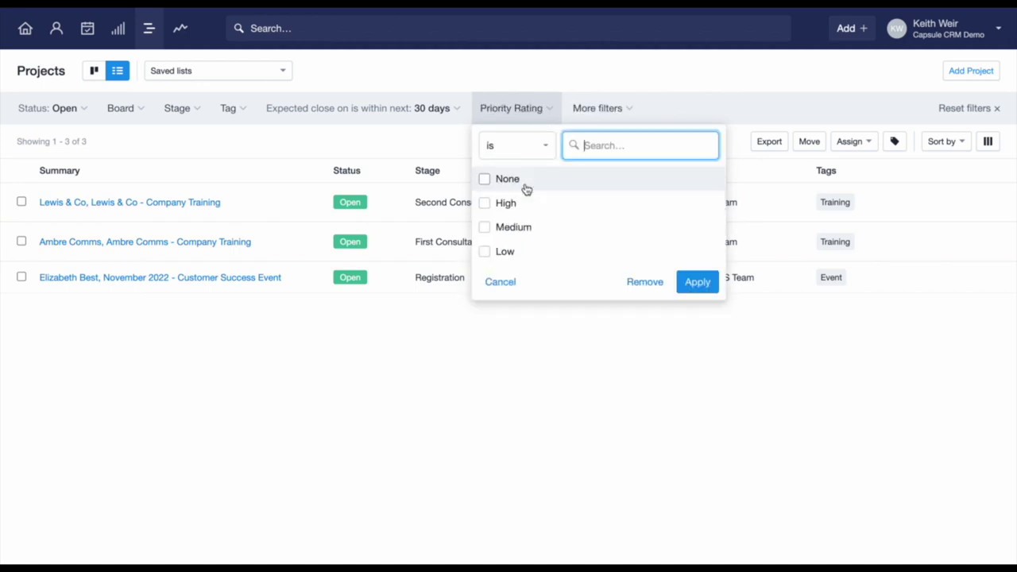
pyautogui.click(525, 203)
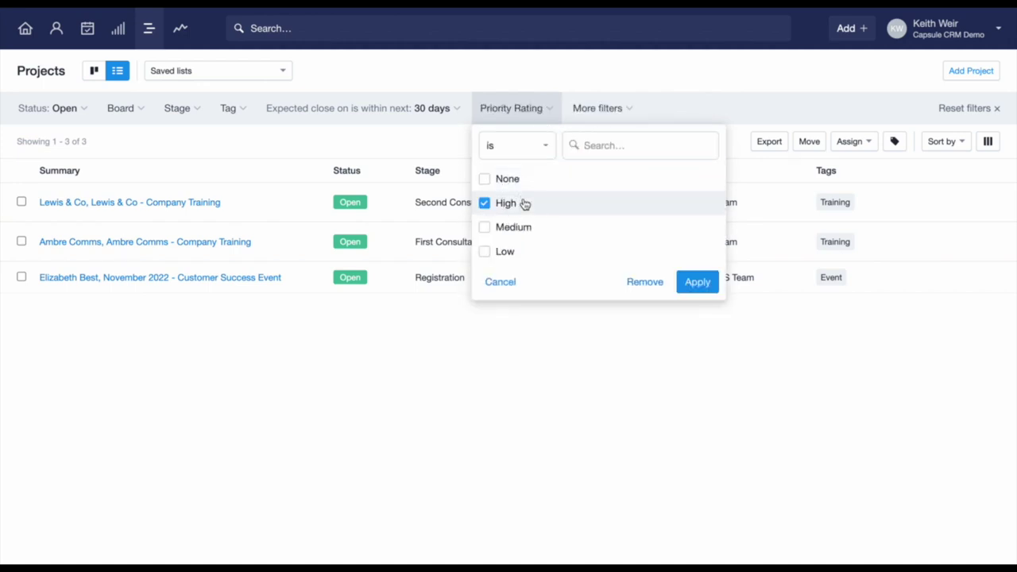
pyautogui.click(697, 282)
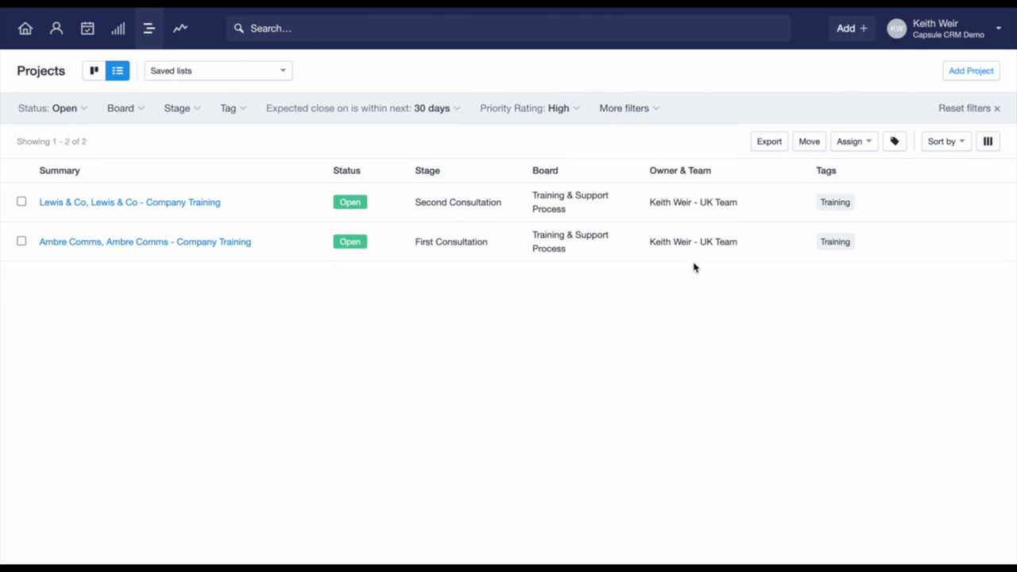
pyautogui.hscroll(5, 716, 235)
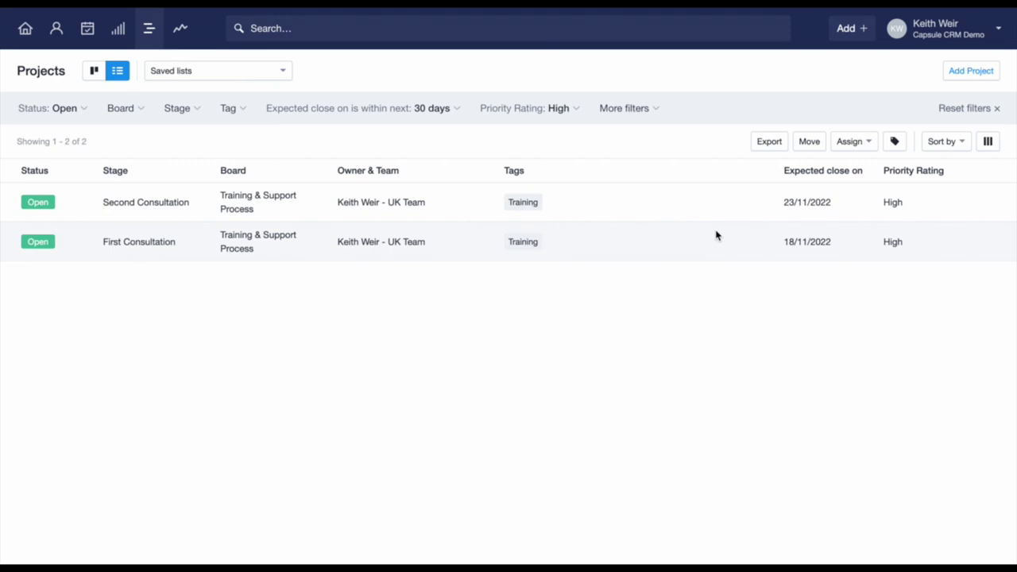
# - Save the current filters as a list named "High Priority" shared with all account users, and reset the filters
pyautogui.click(284, 72)
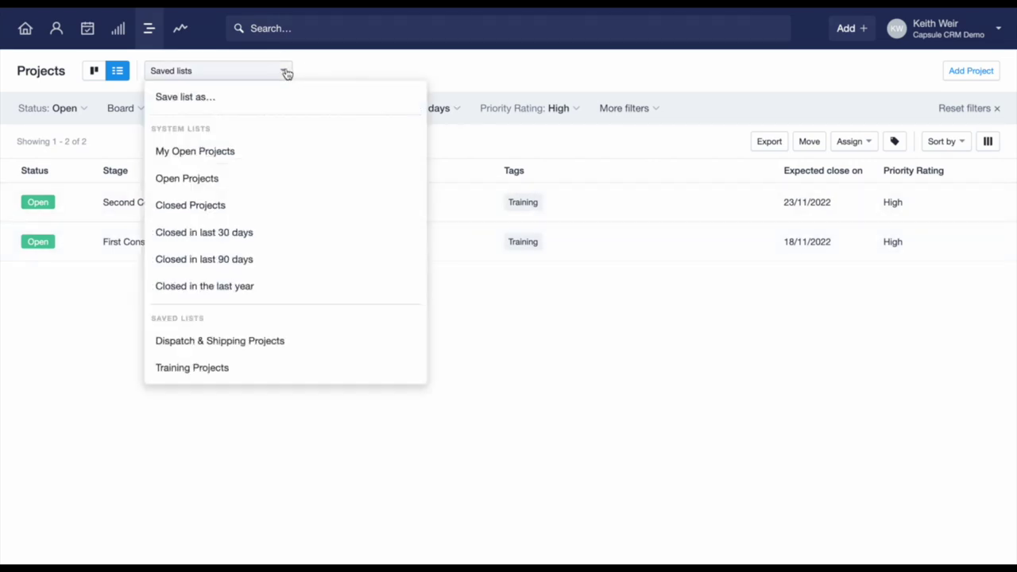
pyautogui.click(285, 93)
pyautogui.write('Hi')
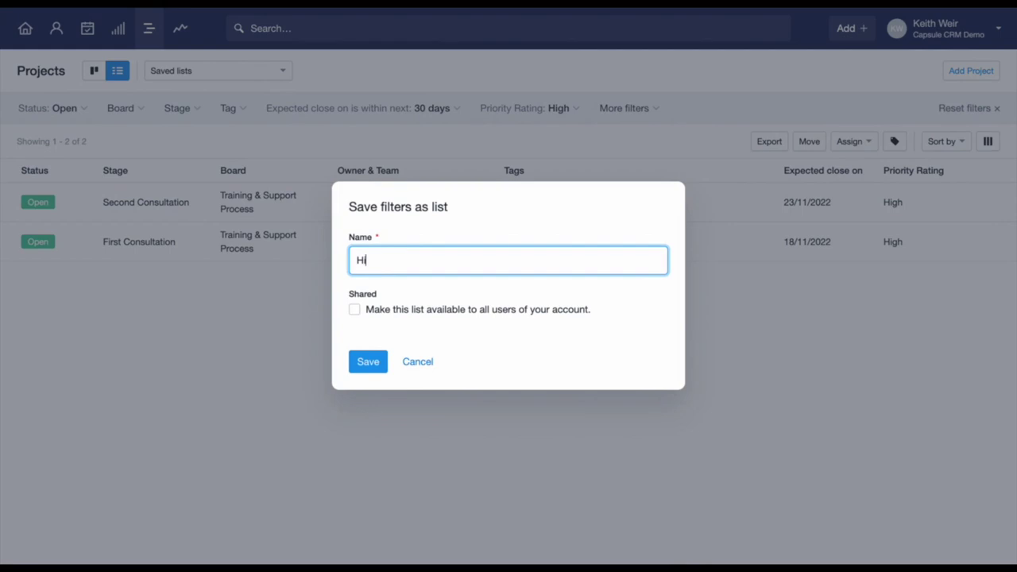
pyautogui.write('gh Priority')
pyautogui.click(354, 310)
pyautogui.click(367, 362)
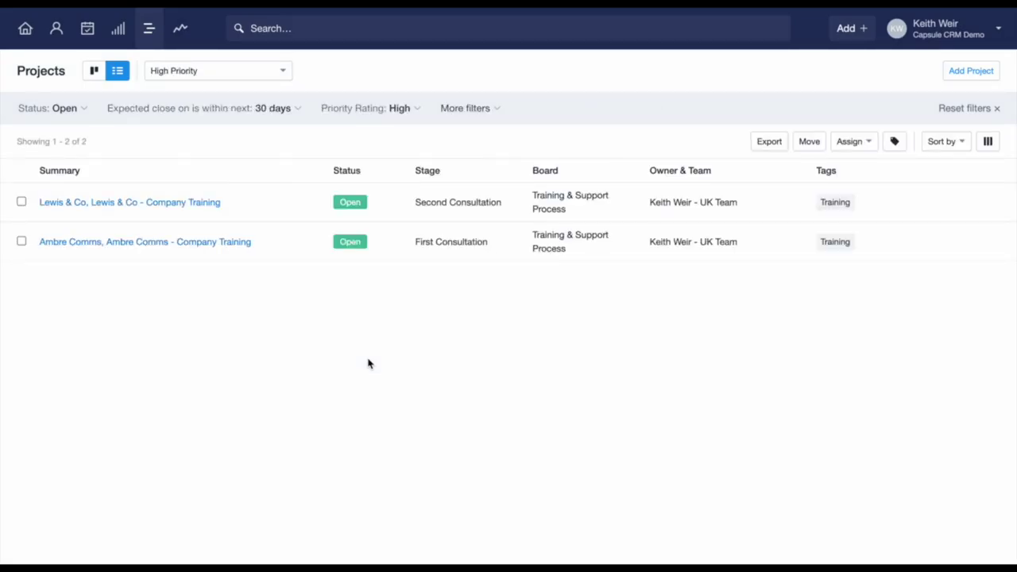
pyautogui.click(951, 111)
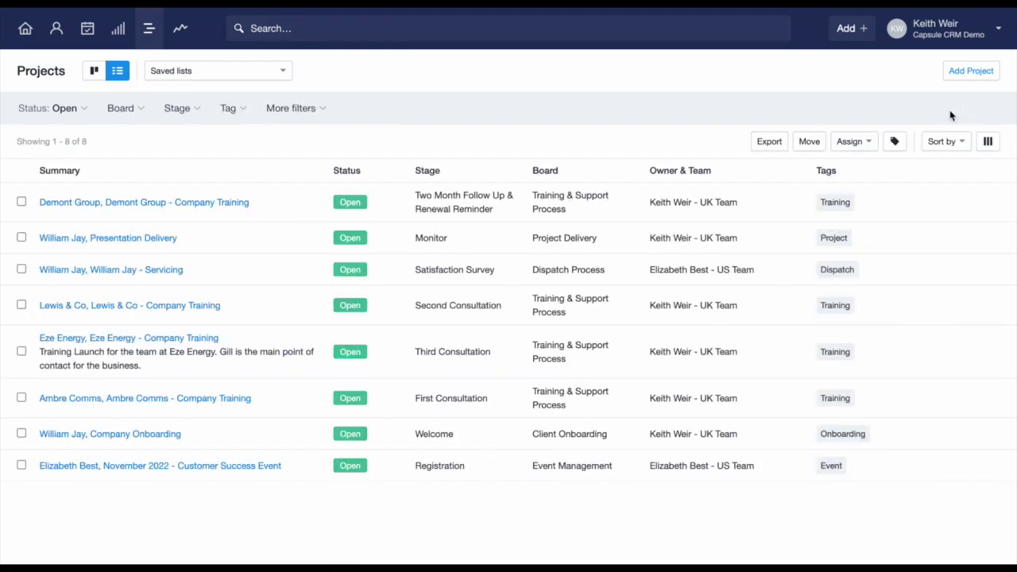